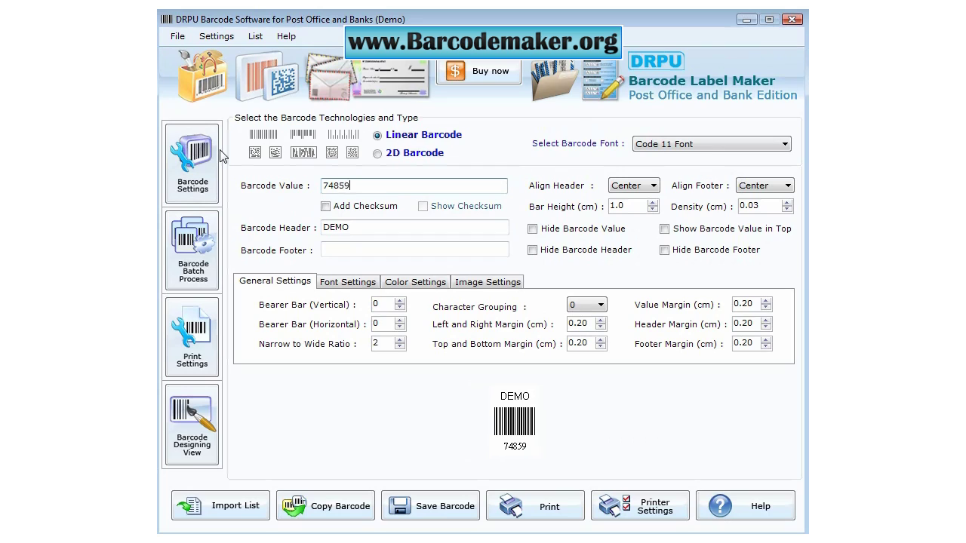
type("392455")
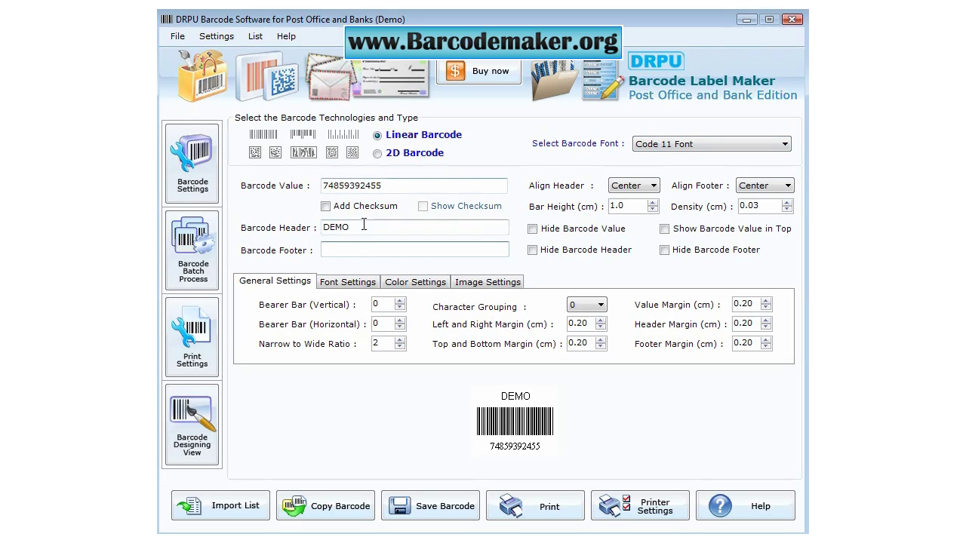
left_click(662, 143)
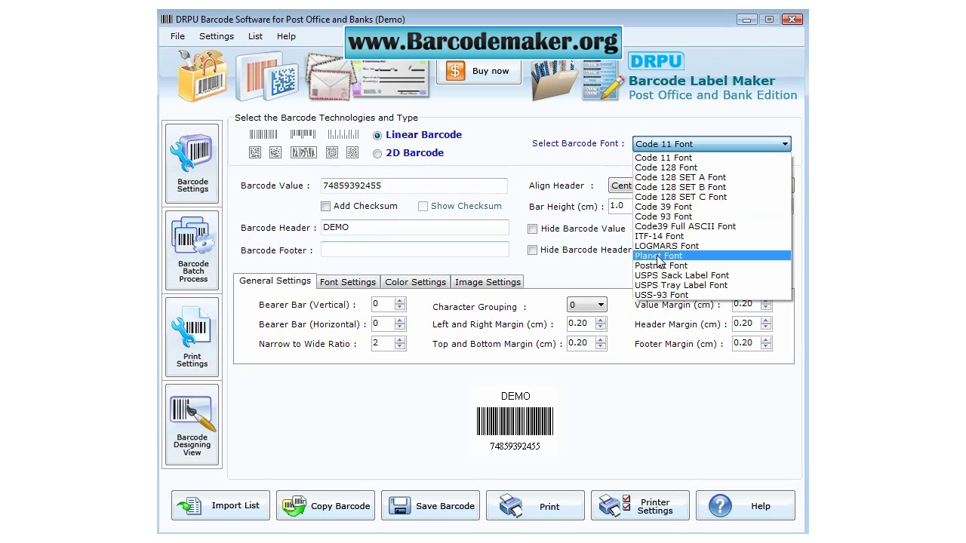
left_click(660, 271)
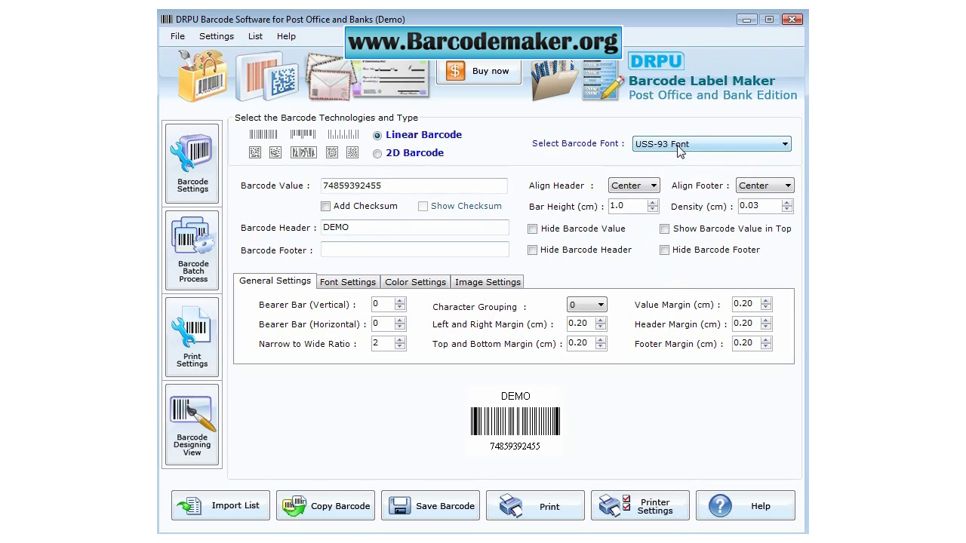
scroll(679, 150, "down", 1)
scroll(678, 151, "down", 1)
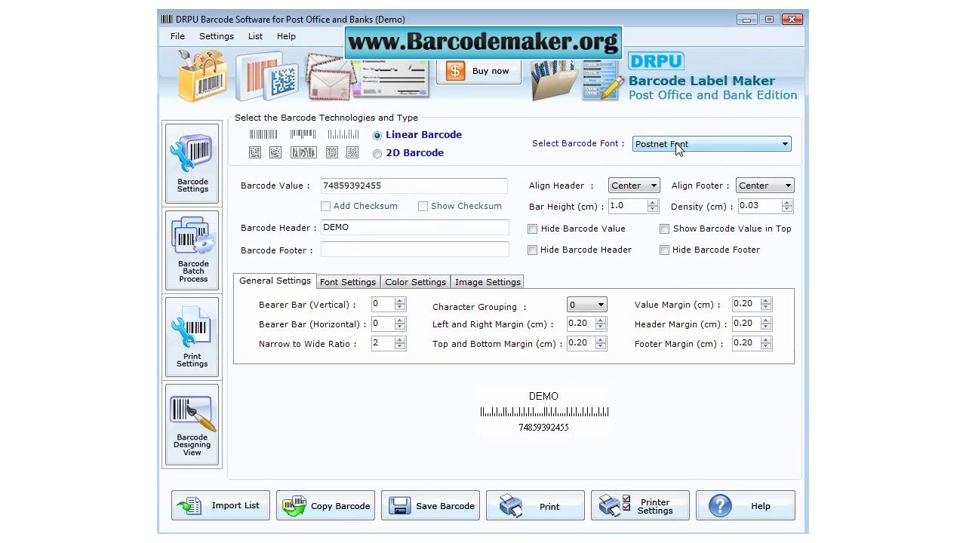
scroll(679, 148, "down", 1)
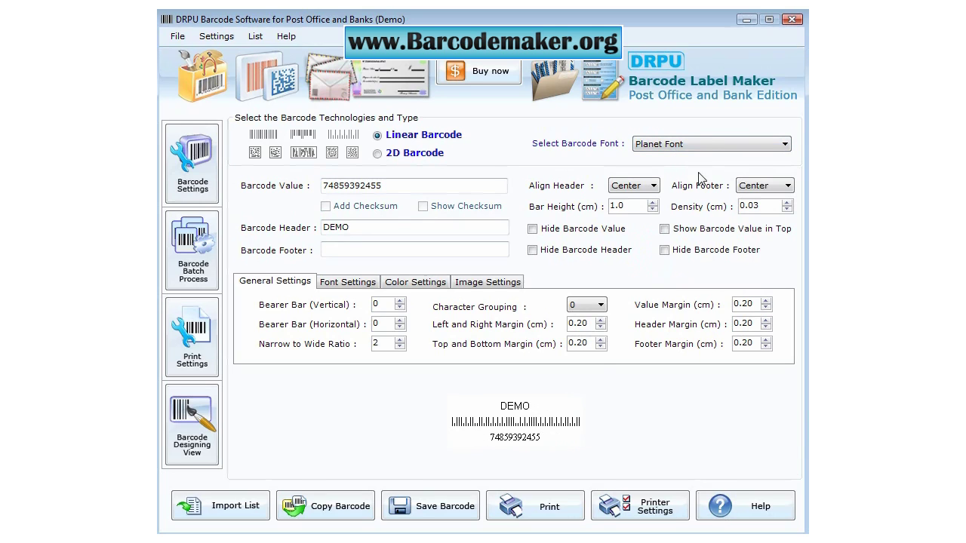
- Switch the barcode technology to 2D Barcode and choose MICR Font
scroll(688, 145, "down", 1)
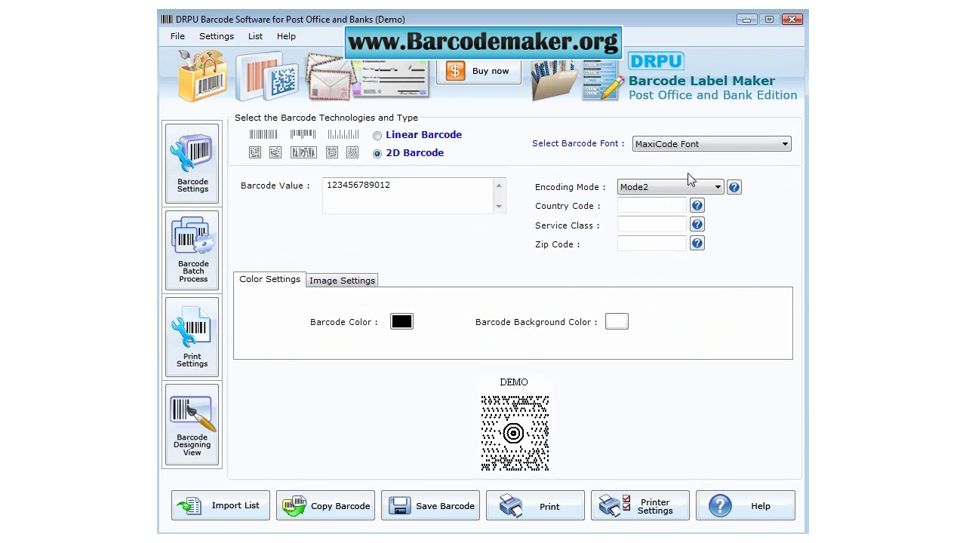
left_click(677, 149)
left_click(669, 167)
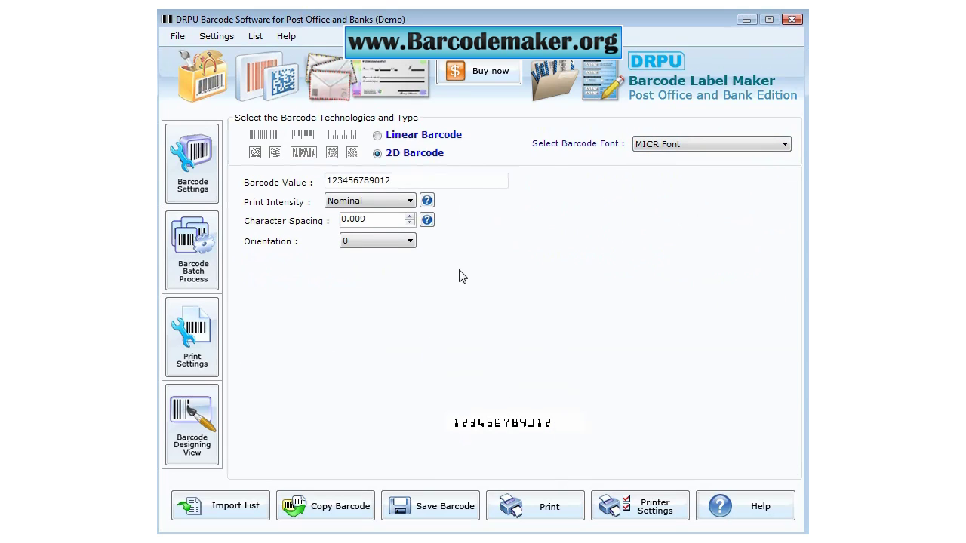
- Increase the MICR barcode's character spacing to 0.021
left_click(409, 216)
left_click(409, 216)
left_click(409, 216)
left_click(409, 216)
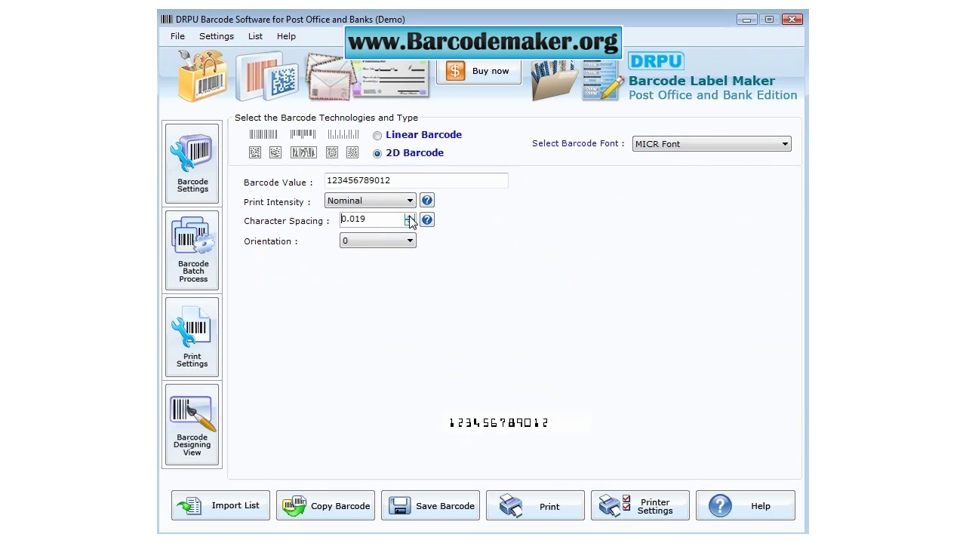
left_click(409, 216)
left_click_drag(396, 181, 300, 188)
left_click(402, 181)
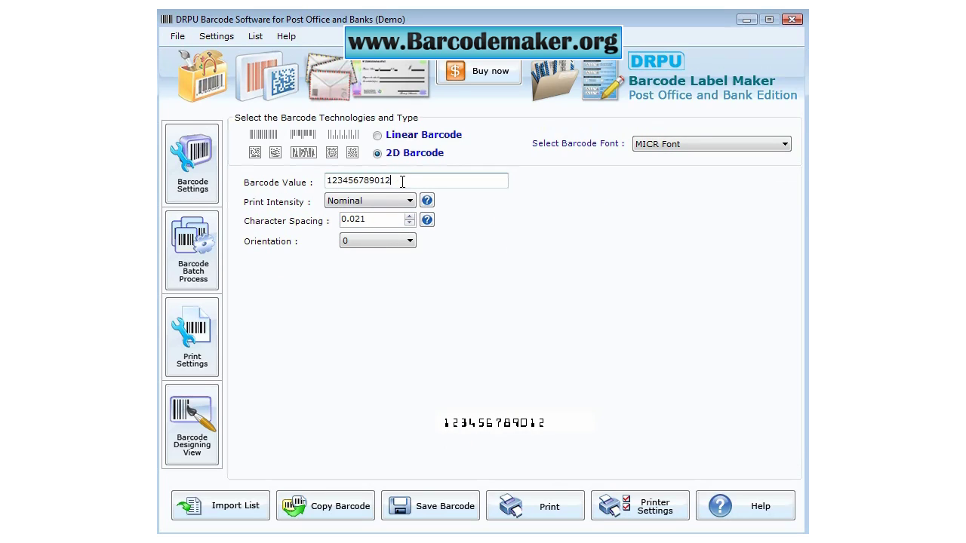
type("7578")
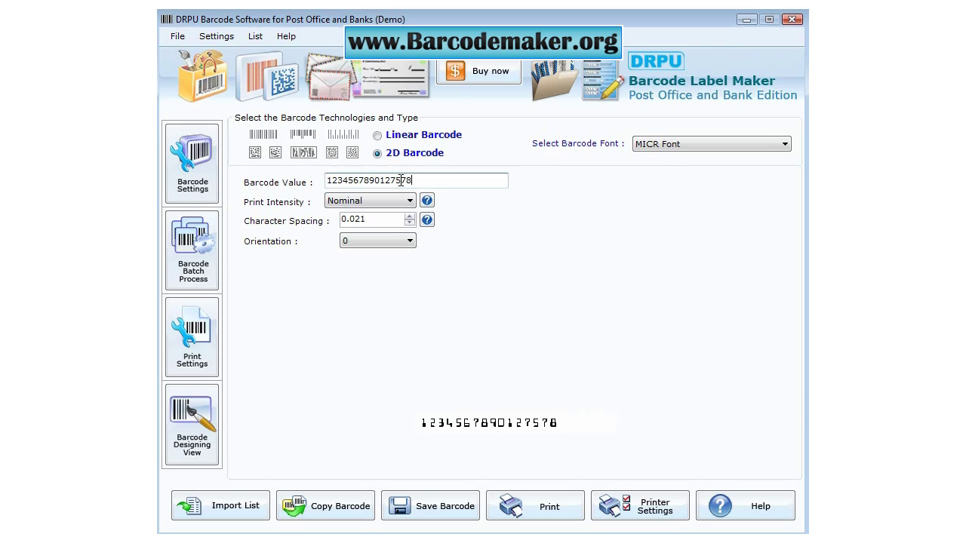
type("453")
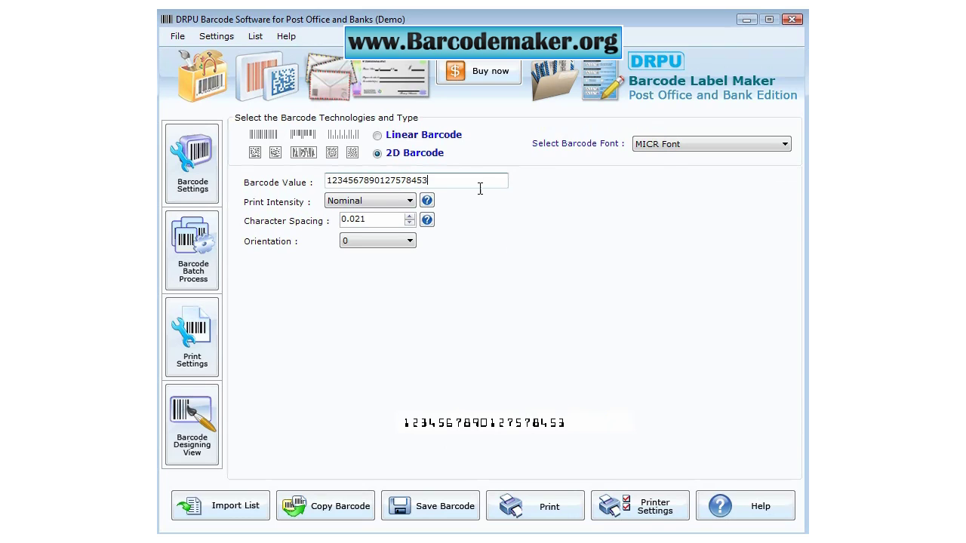
- Check the orientation choices and try different print intensity options for the MICR barcode
left_click(411, 241)
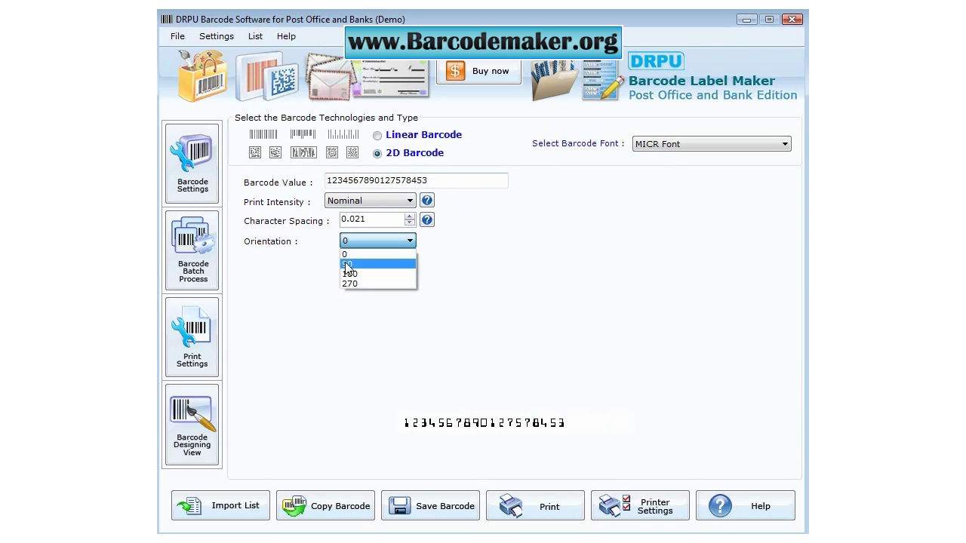
left_click(468, 272)
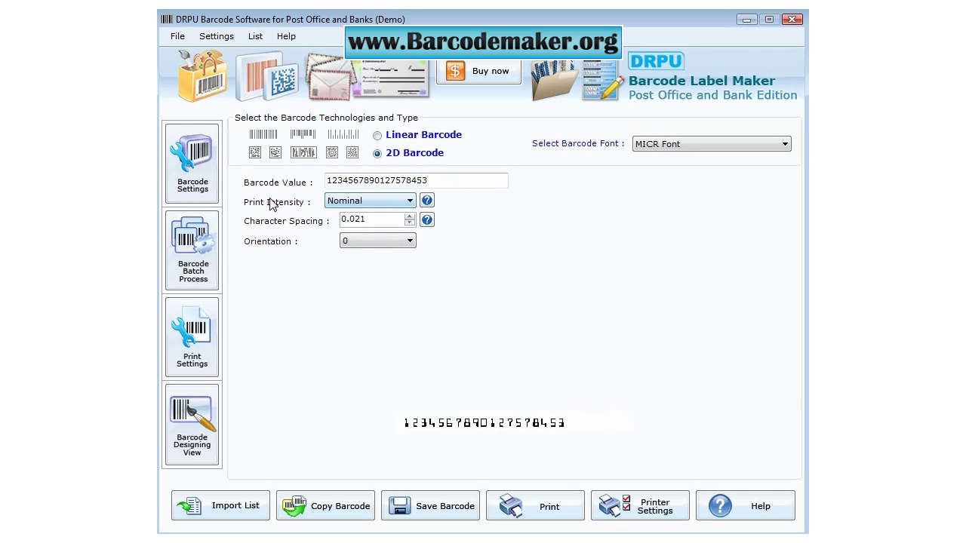
left_click(387, 204)
left_click(368, 233)
left_click(386, 204)
left_click(371, 215)
- Generate a sequential value list in the batch process with prefix 43, range 345 to 390 and suffix 76
left_click(194, 273)
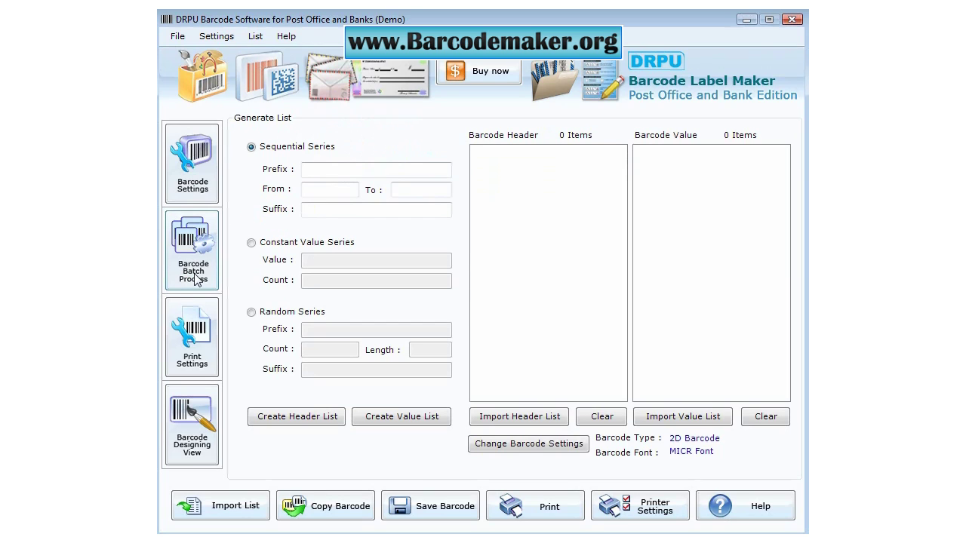
left_click(319, 169)
type("43")
left_click(309, 208)
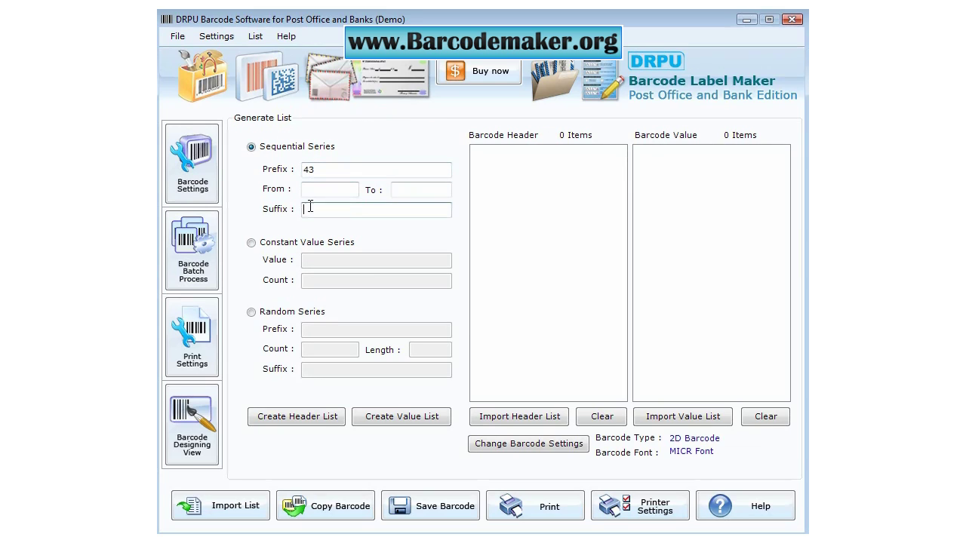
left_click(321, 192)
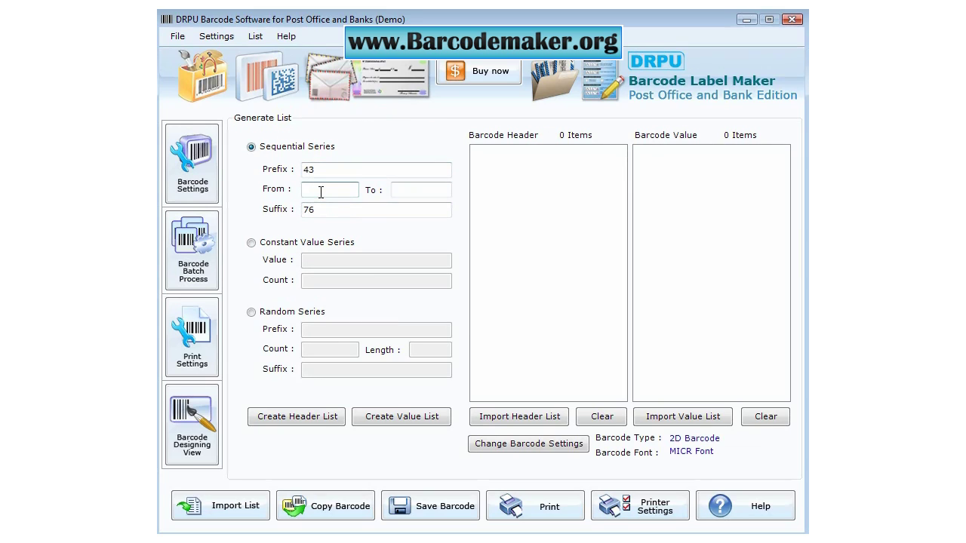
left_click(398, 189)
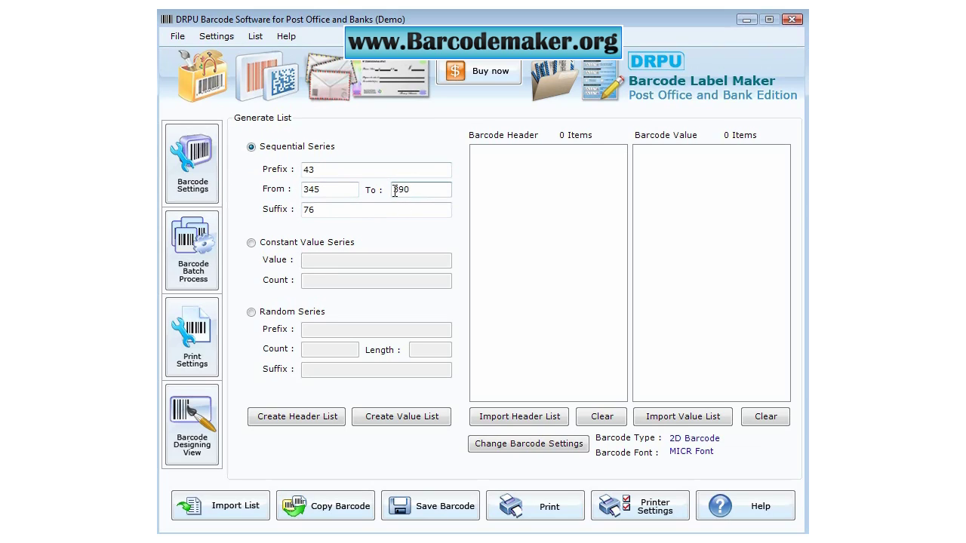
left_click(401, 420)
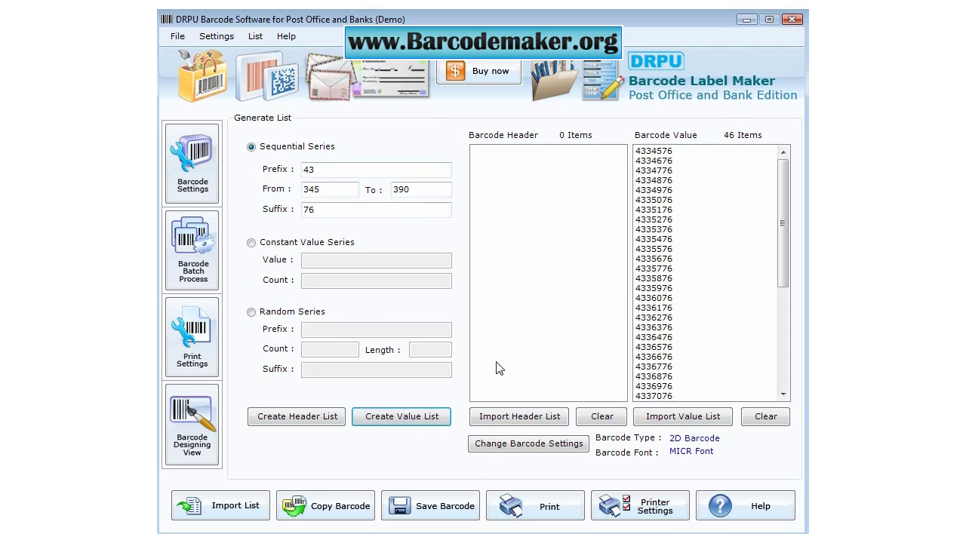
mouse_move(783, 190)
left_mouse_down()
mouse_move(782, 334)
mouse_move(785, 178)
left_mouse_up()
- Generate a constant value series as the barcode value list, with value 765436 and count 30
left_click(264, 242)
left_click(322, 258)
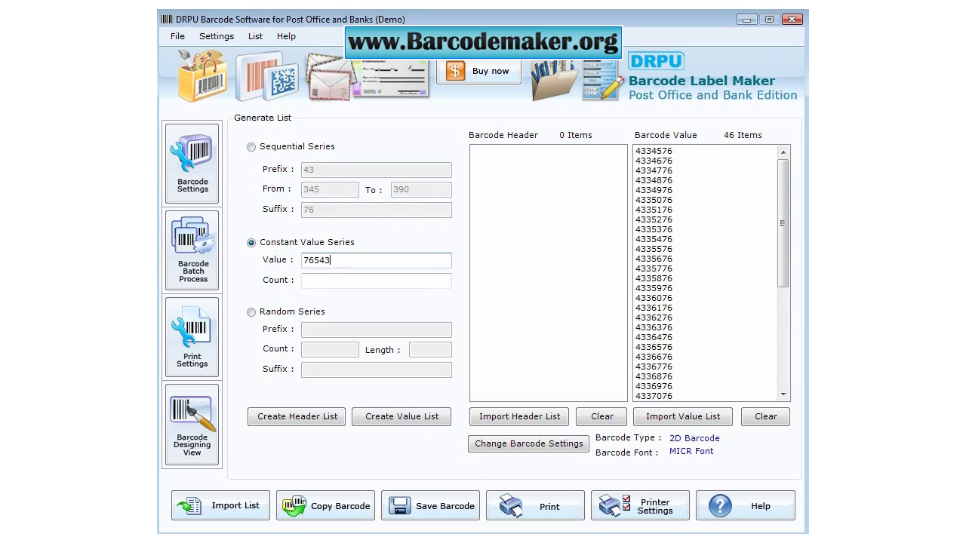
left_click(337, 278)
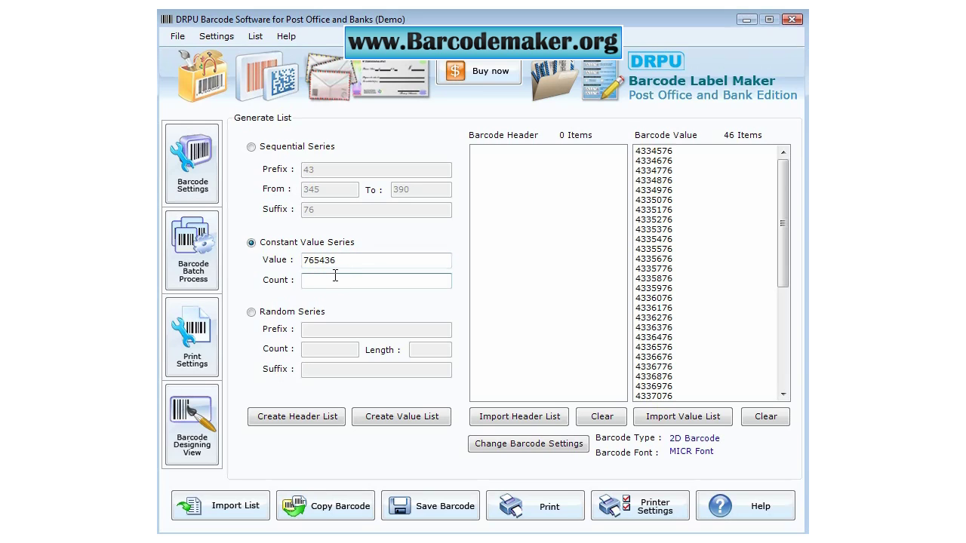
type("30")
left_click(379, 417)
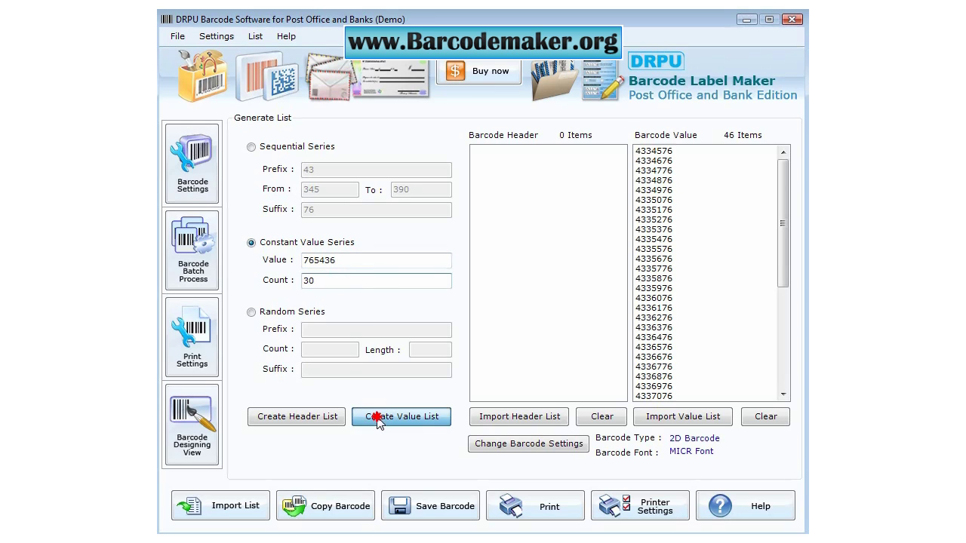
mouse_move(782, 280)
left_mouse_down()
mouse_move(782, 264)
mouse_move(782, 330)
mouse_move(778, 196)
left_mouse_up()
- Generate a random series as the barcode value list, with prefix 56, count 20, length 6 and suffix 897
left_click(291, 313)
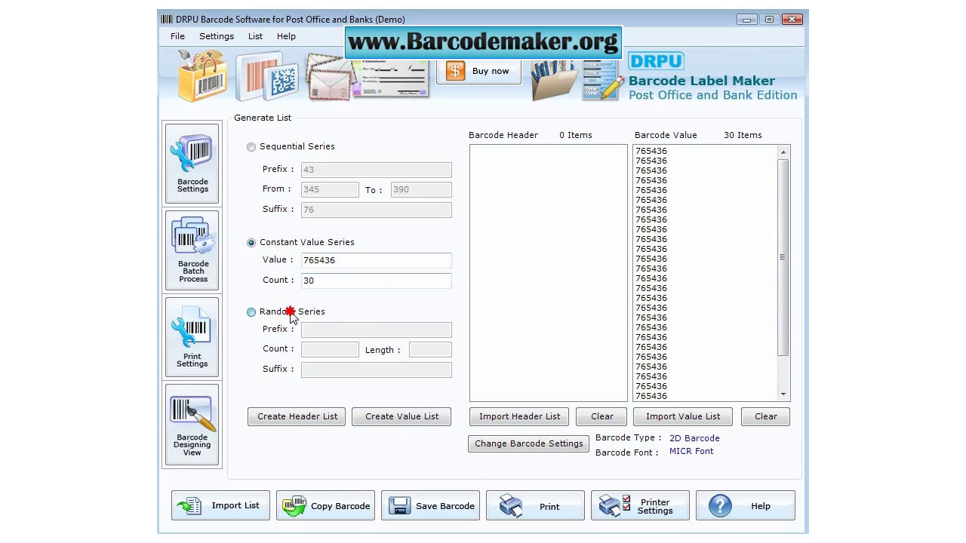
left_click(330, 329)
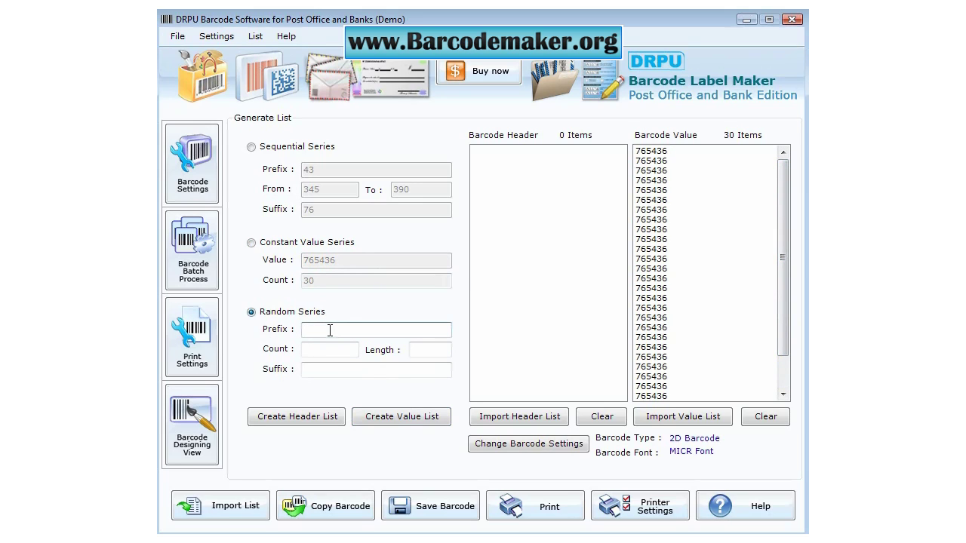
type("56")
left_click(329, 369)
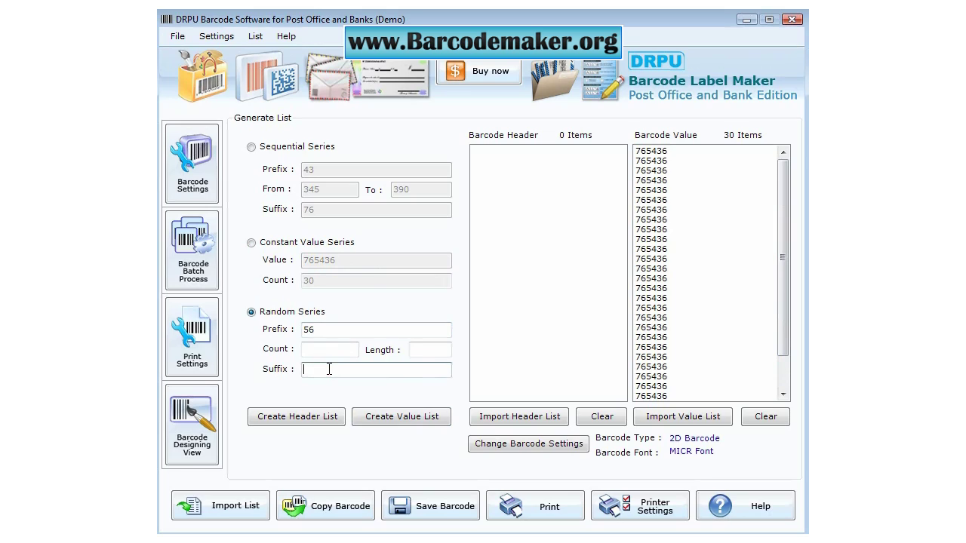
left_click(326, 352)
left_click(427, 353)
left_click(386, 415)
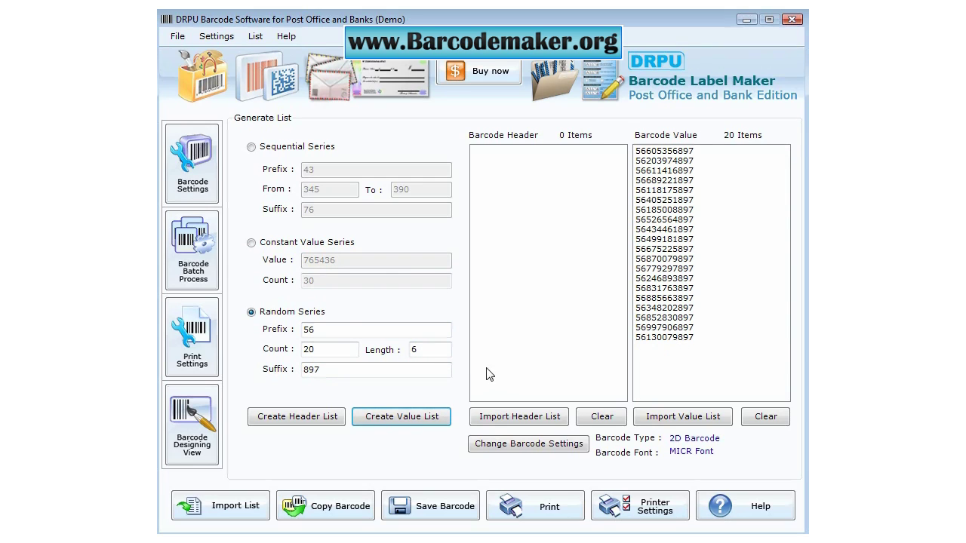
- Set the number of rows to 3 in the print settings
left_click(194, 365)
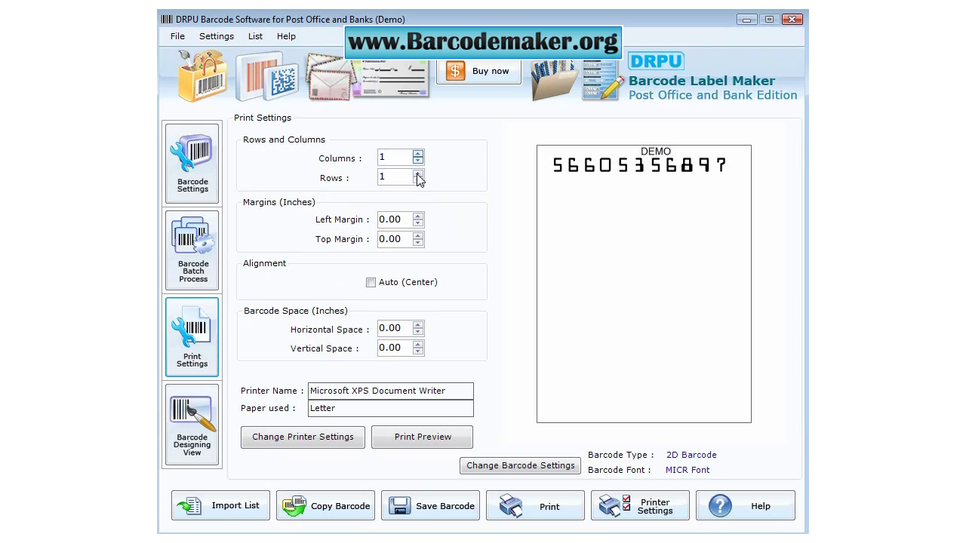
left_click(386, 178)
scroll(387, 178, "up", 2)
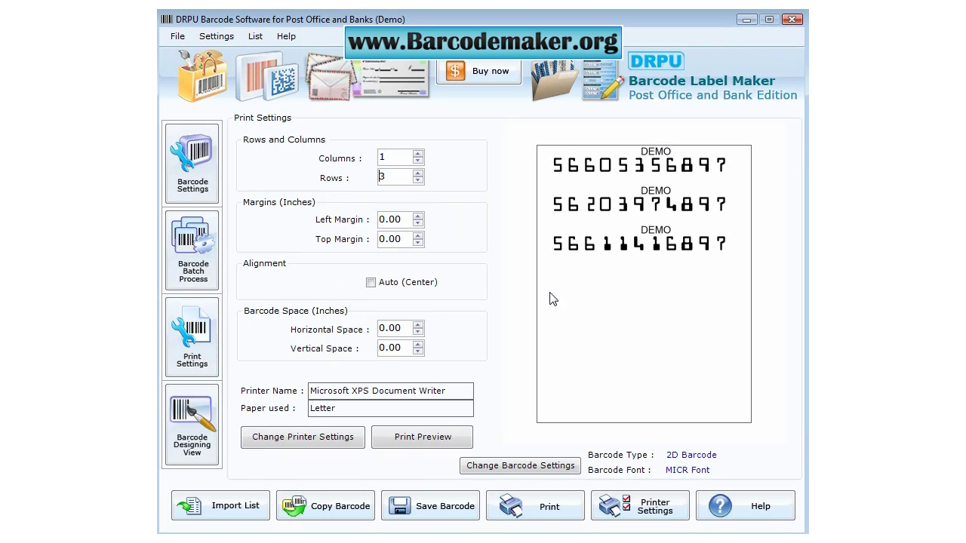
- Examine the barcode page in the print preview at 100% zoom, and close the preview
left_click(424, 441)
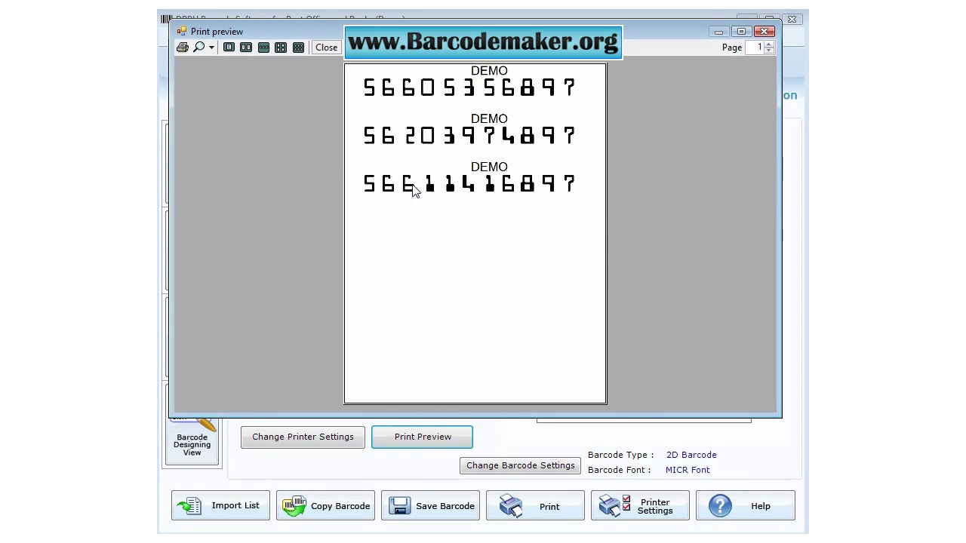
left_click(210, 48)
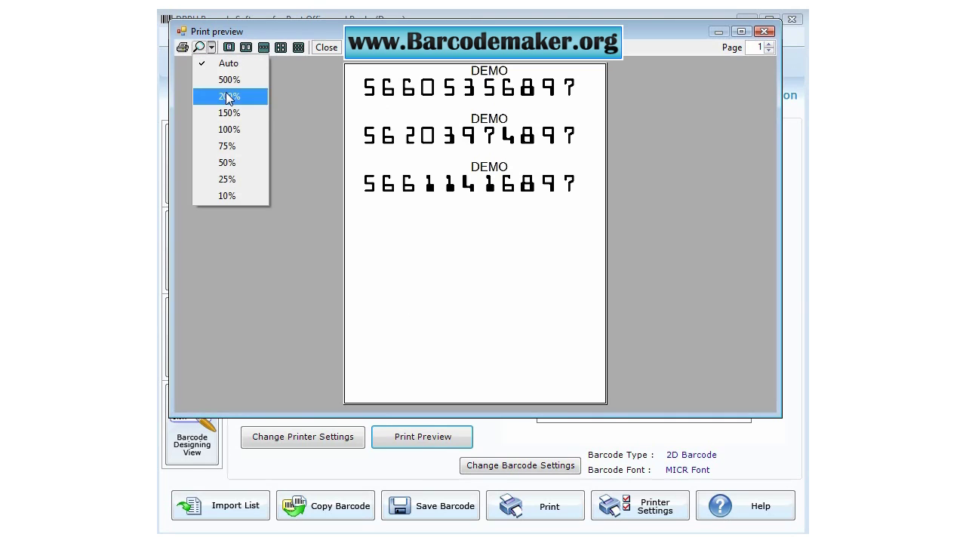
left_click(231, 128)
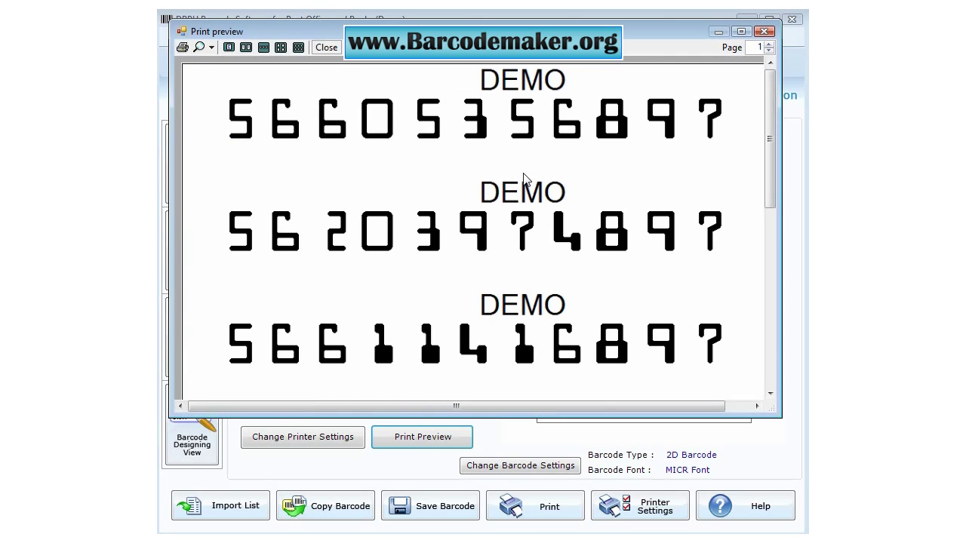
left_click(764, 32)
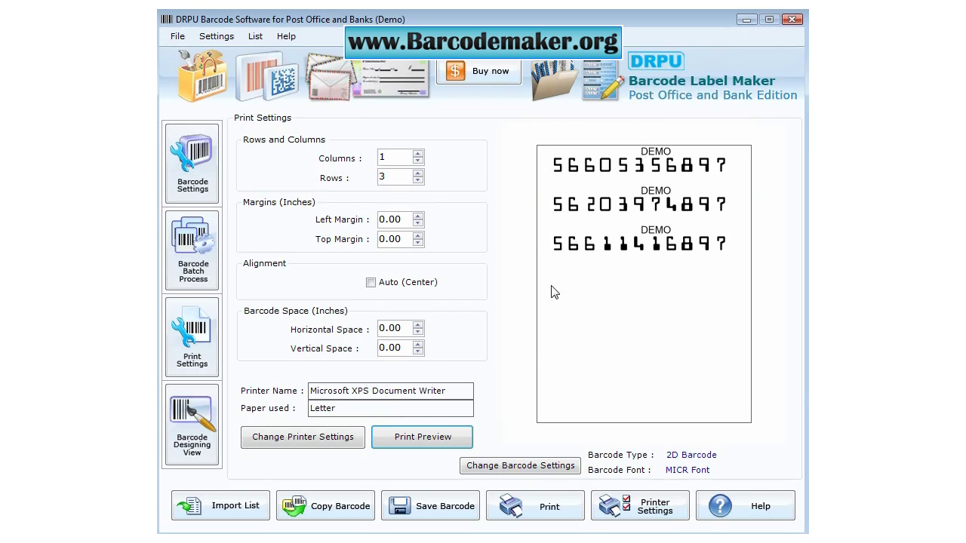
- Switch to the Barcode Designing view and create a new rectangular label with height 88 mm and width 181 mm
left_click(196, 456)
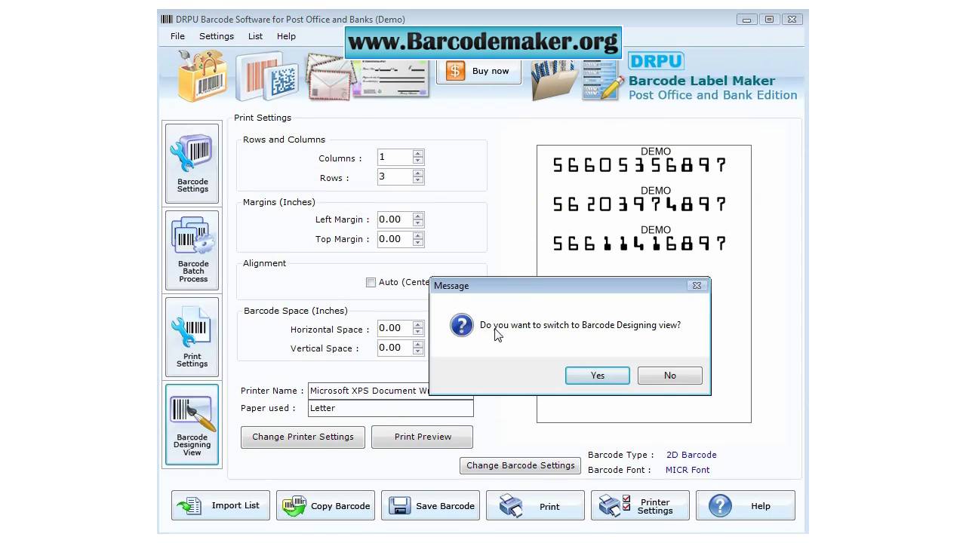
left_click(597, 374)
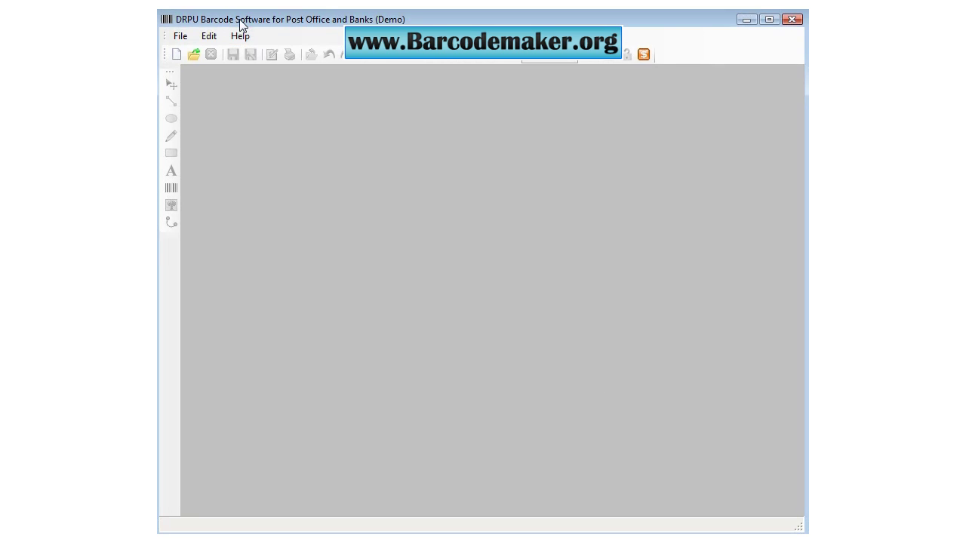
left_click(188, 38)
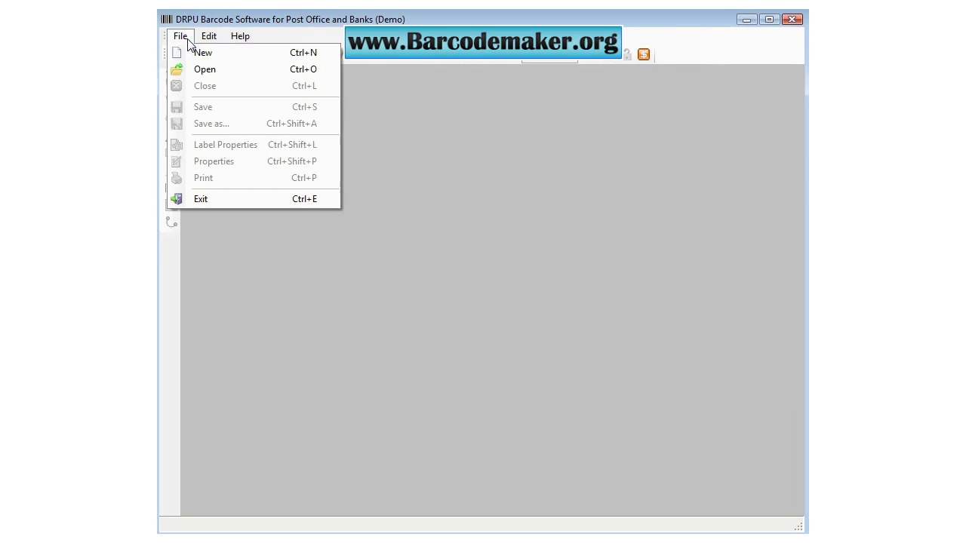
left_click(203, 53)
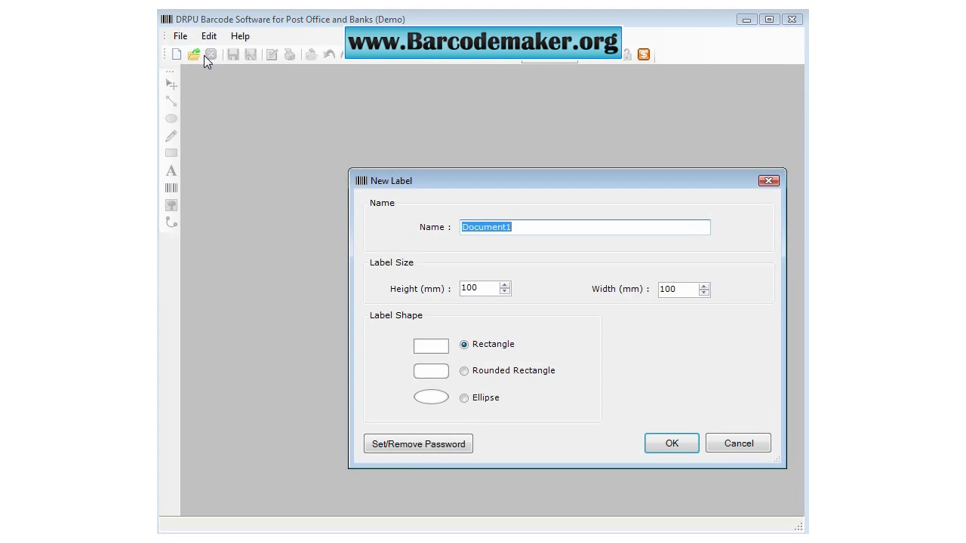
double_click(487, 287)
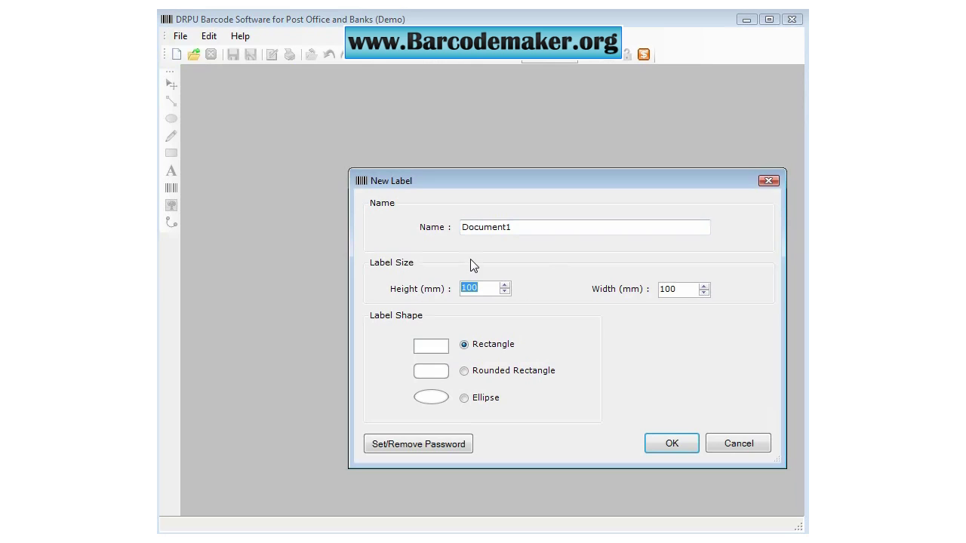
type("88")
key("Tab")
type("181")
left_click(659, 444)
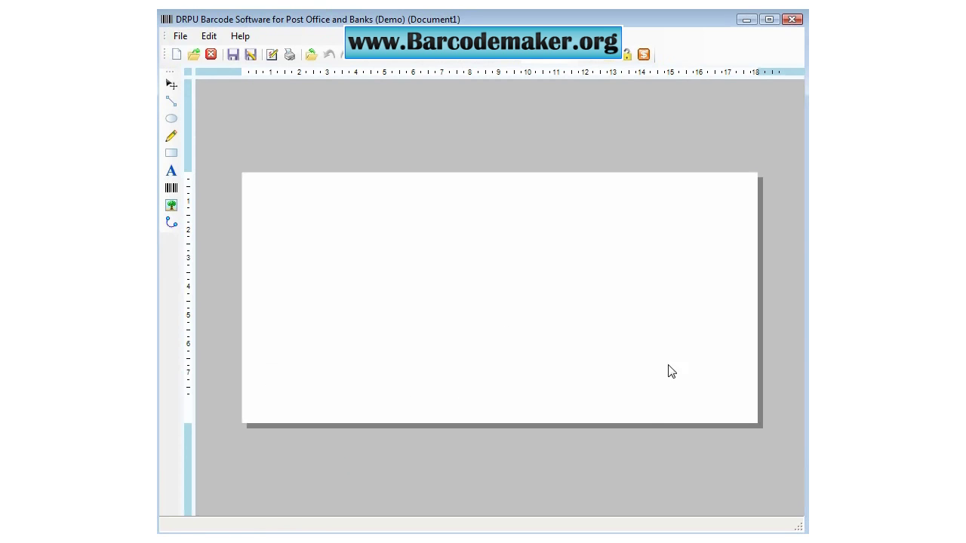
- Insert the picture cheque.jpg from the barcode images folder inside raw files, sized to cover the whole label
left_click(172, 206)
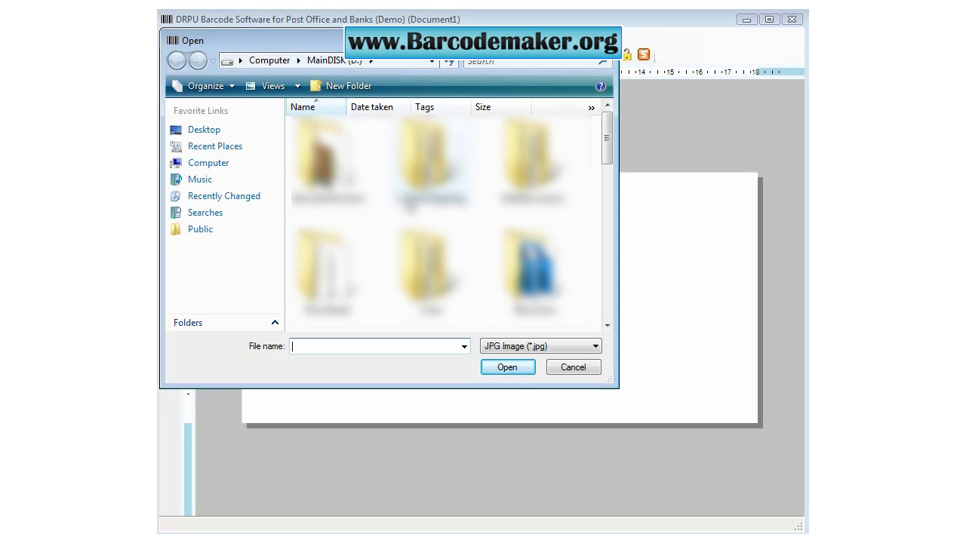
left_click(224, 167)
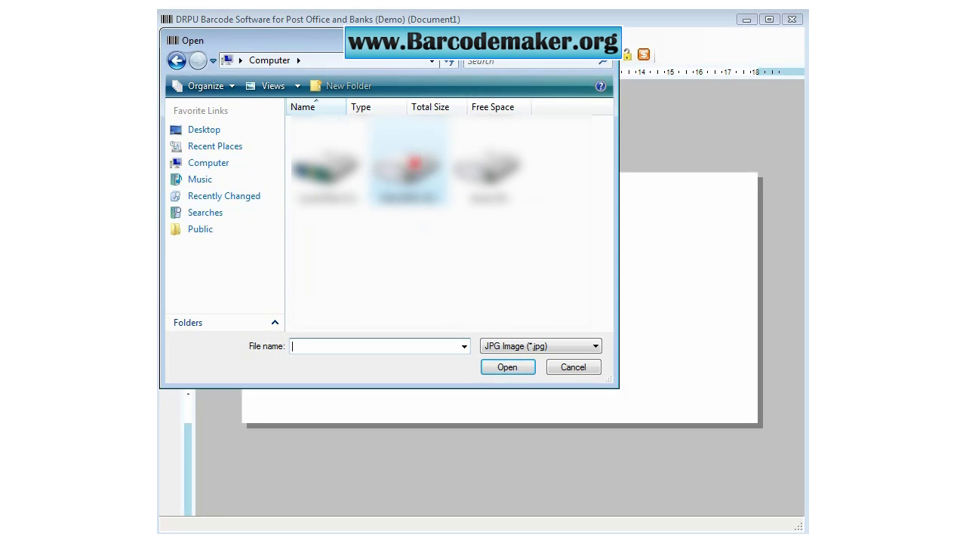
double_click(409, 170)
scroll(445, 181, "down", 3)
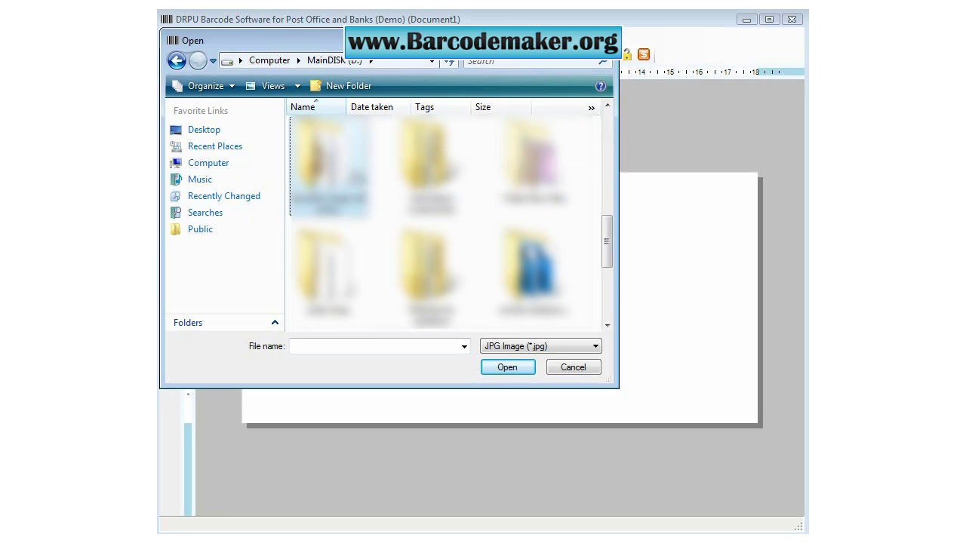
double_click(344, 177)
scroll(330, 151, "down", 5)
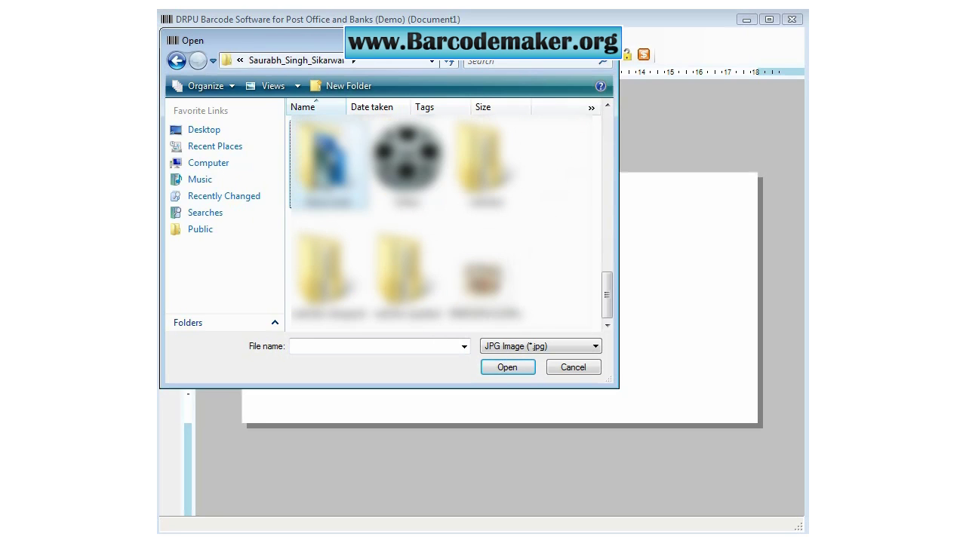
key("Return")
left_click(405, 162)
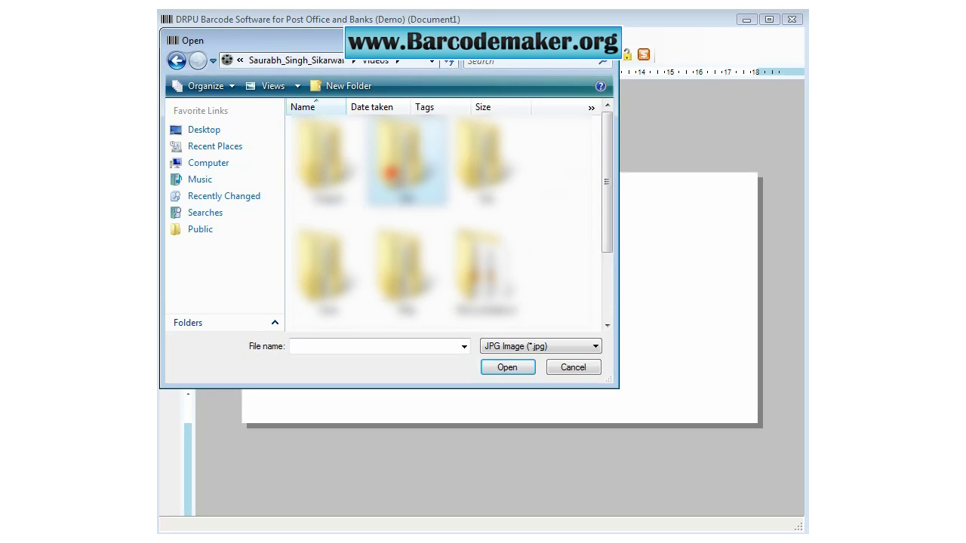
key("Return")
key("Return")
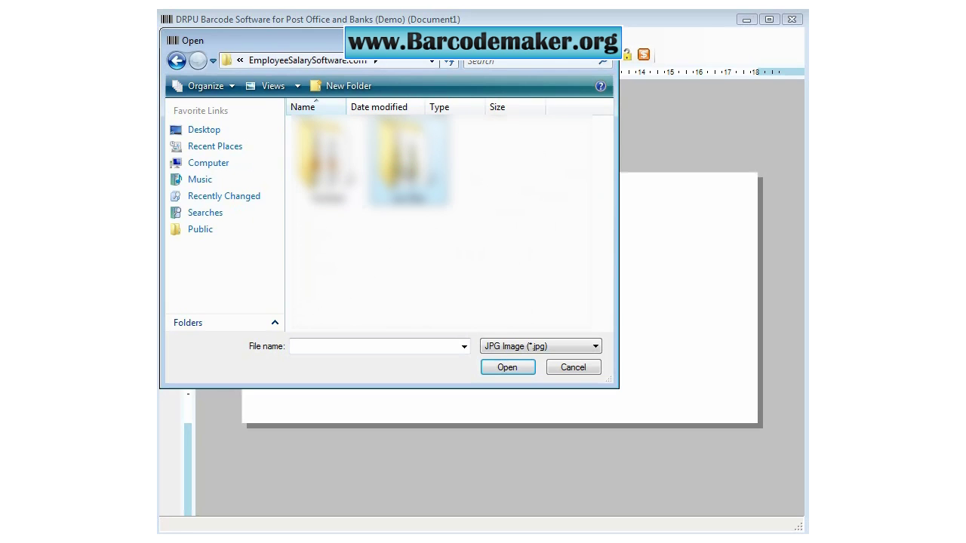
key("Return")
double_click(329, 181)
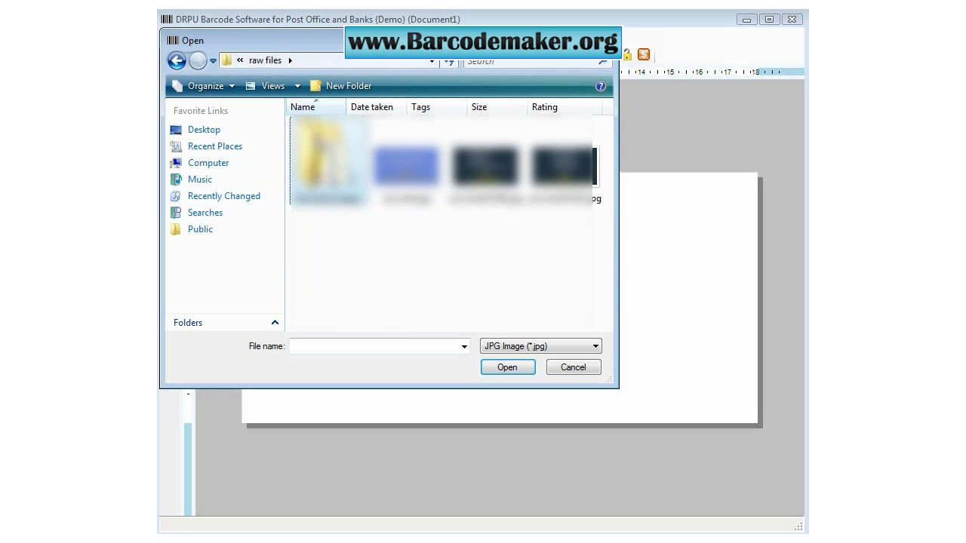
left_click(406, 169)
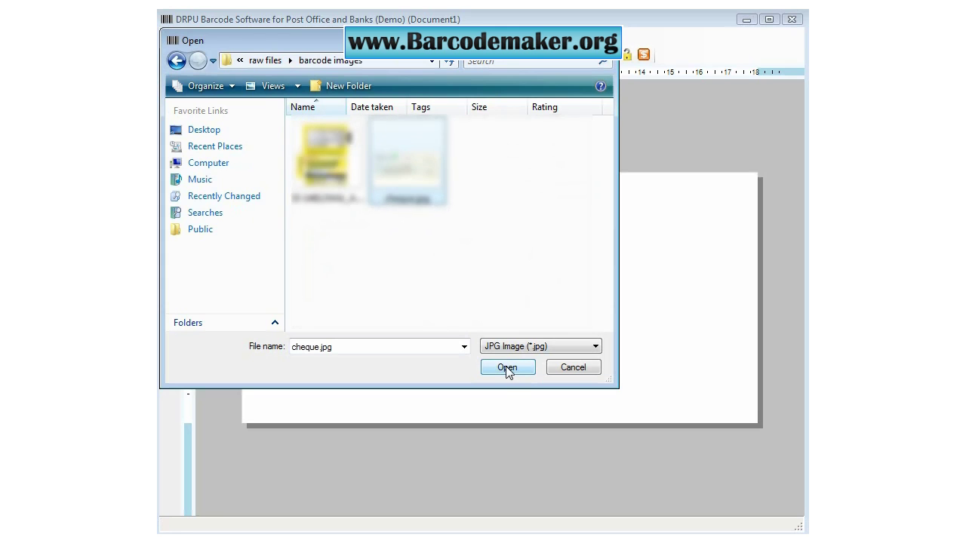
left_click(511, 370)
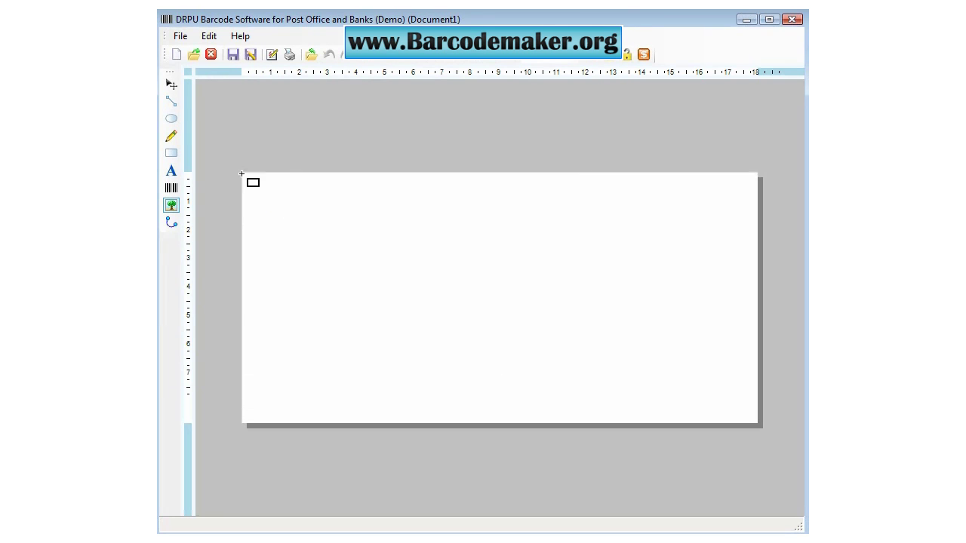
mouse_move(241, 173)
left_mouse_down()
mouse_move(388, 291)
mouse_move(521, 364)
mouse_move(739, 408)
mouse_move(761, 427)
left_mouse_up()
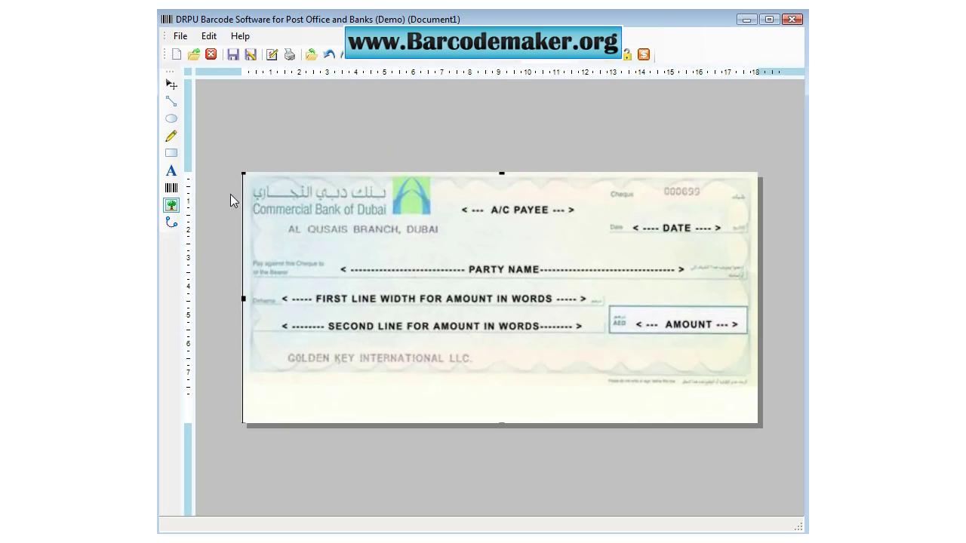
- Add a barcode object to the label and place it at the cheque's lower middle, below the second amount line
left_click(171, 188)
left_click(415, 395)
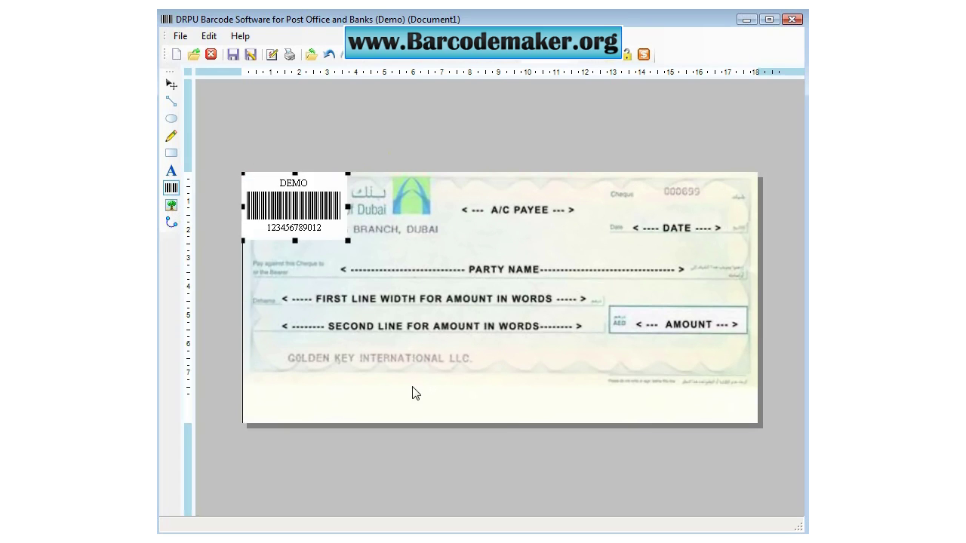
left_click_drag(302, 209, 466, 363)
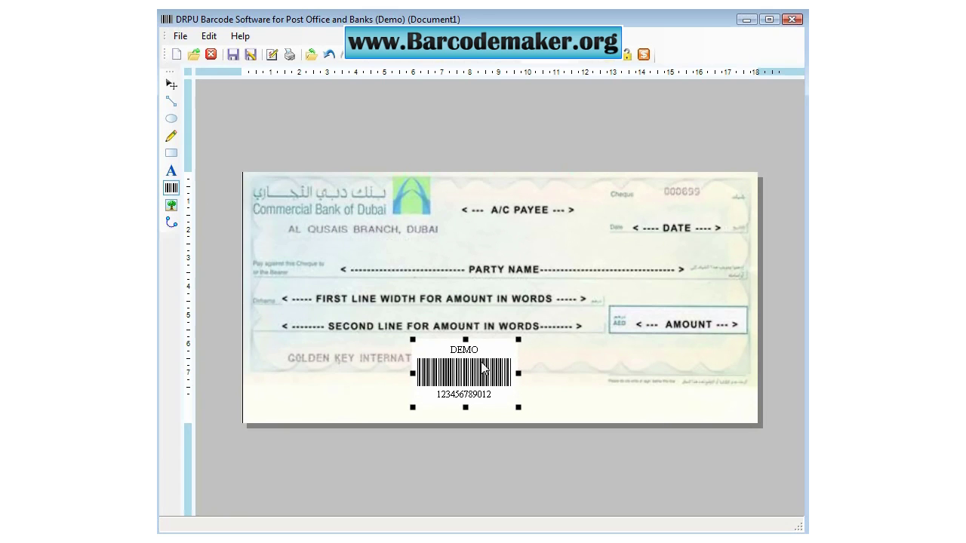
- Change the barcode on the cheque to the linear Postnet Font in its properties
left_click(455, 374)
double_click(456, 374)
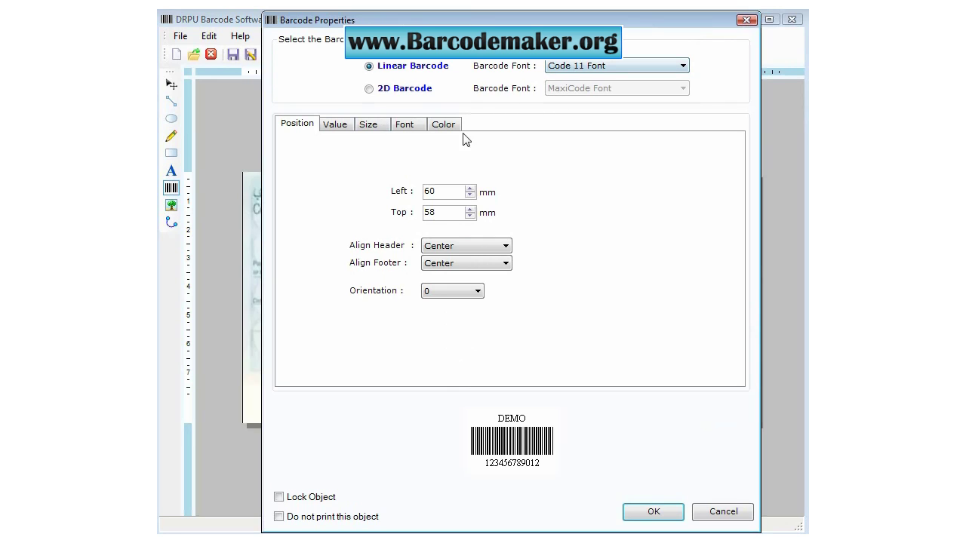
left_click(578, 70)
left_click(583, 188)
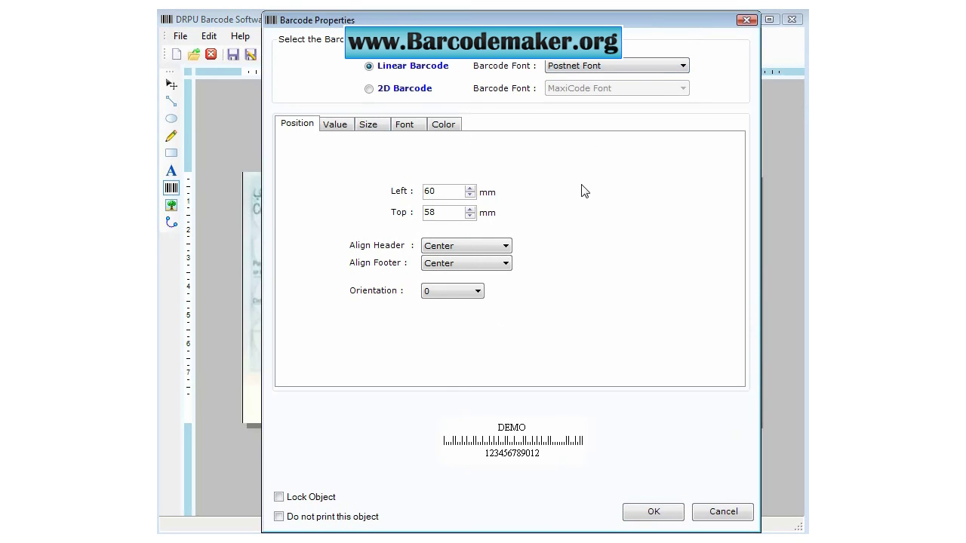
left_click(635, 509)
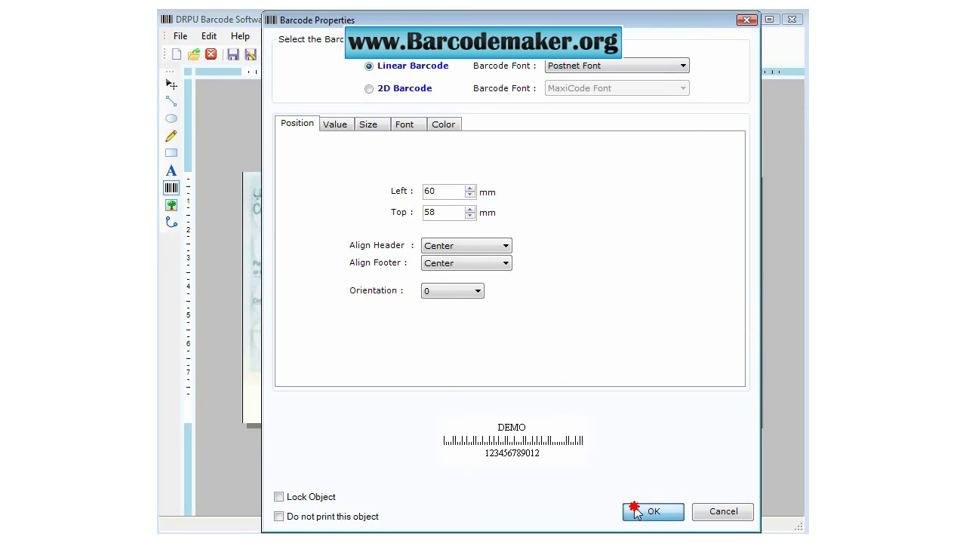
- Move the Postnet barcode down into the blank strip along the cheque's lower edge
left_click(490, 384)
left_click_drag(491, 384, 488, 380)
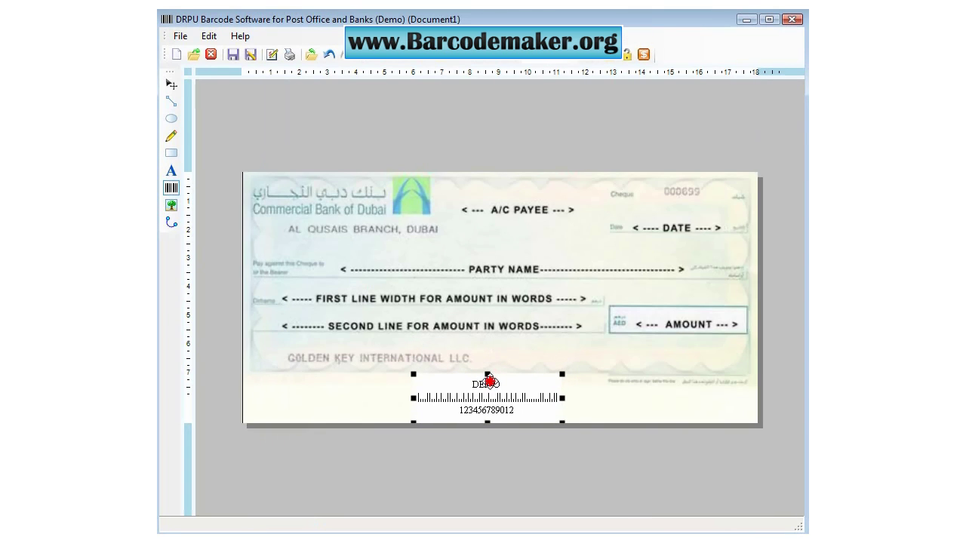
left_click(630, 410)
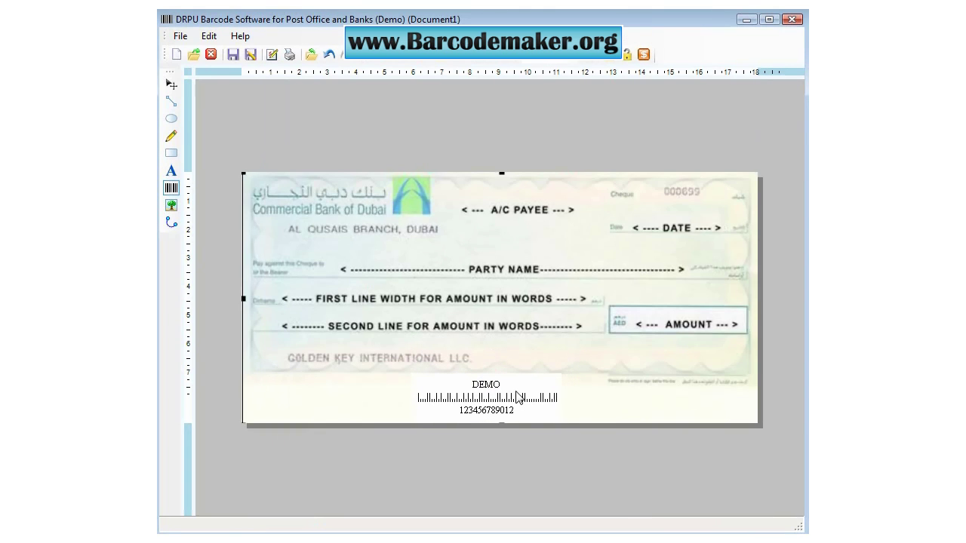
- Examine the cheque label in an enlarged print preview at 100% zoom, and close the preview and print dialog without printing
left_click(180, 35)
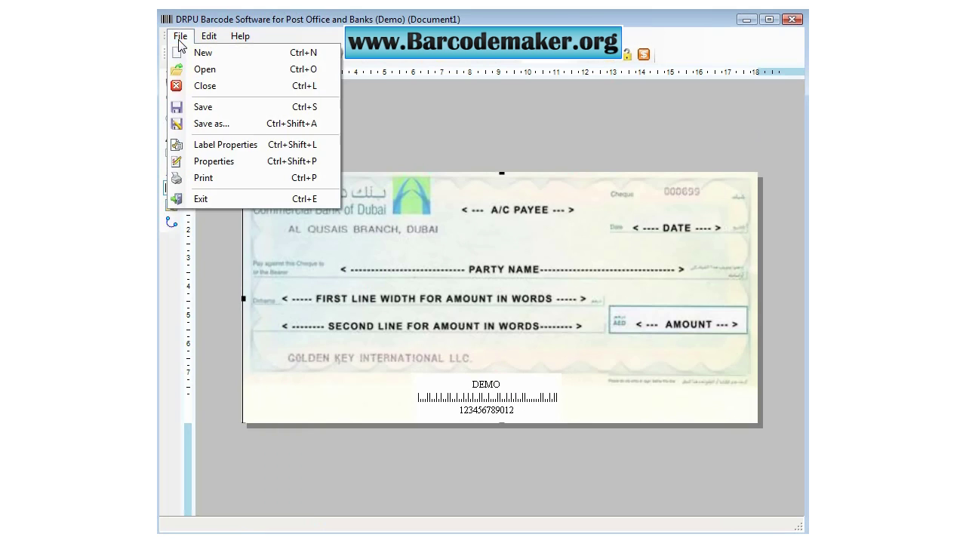
left_click(214, 176)
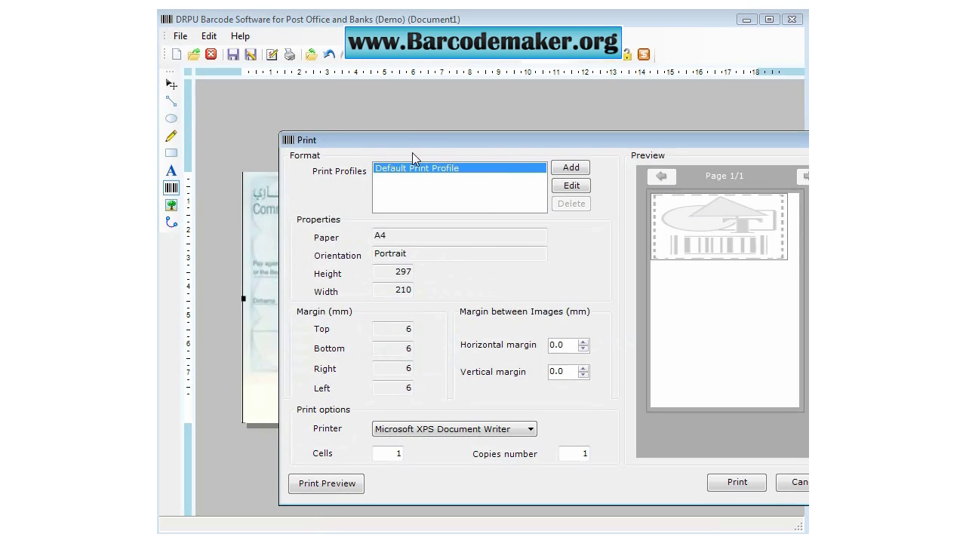
left_click_drag(416, 145, 358, 134)
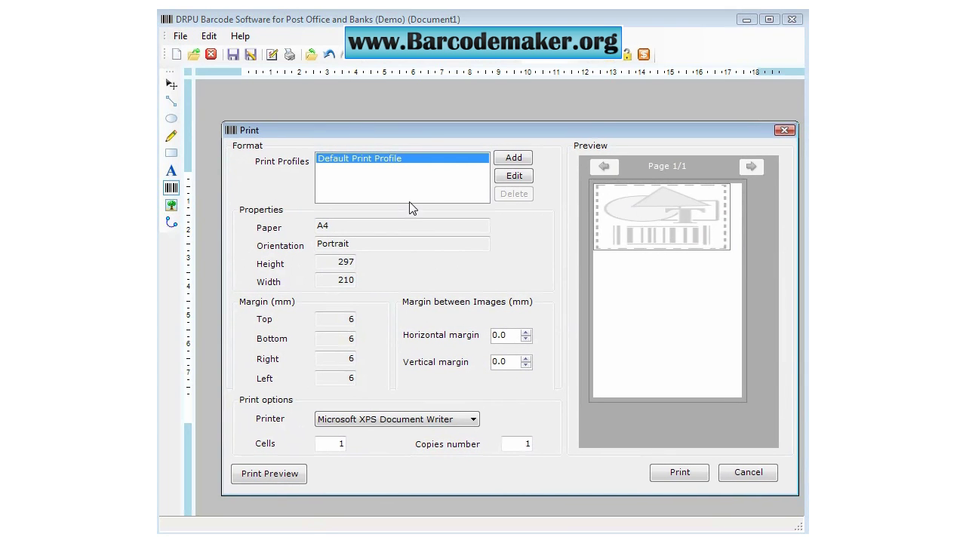
left_click(279, 475)
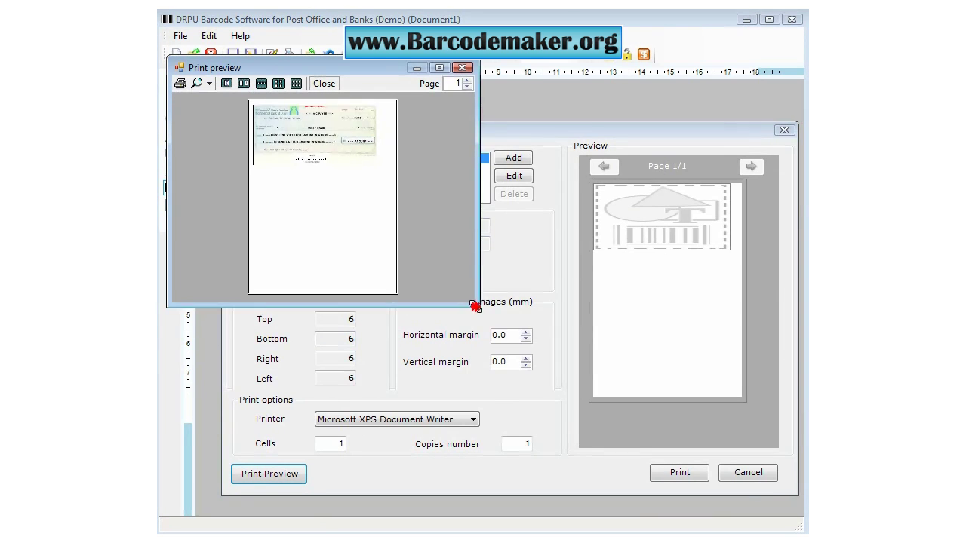
left_click_drag(477, 305, 593, 432)
left_click(209, 84)
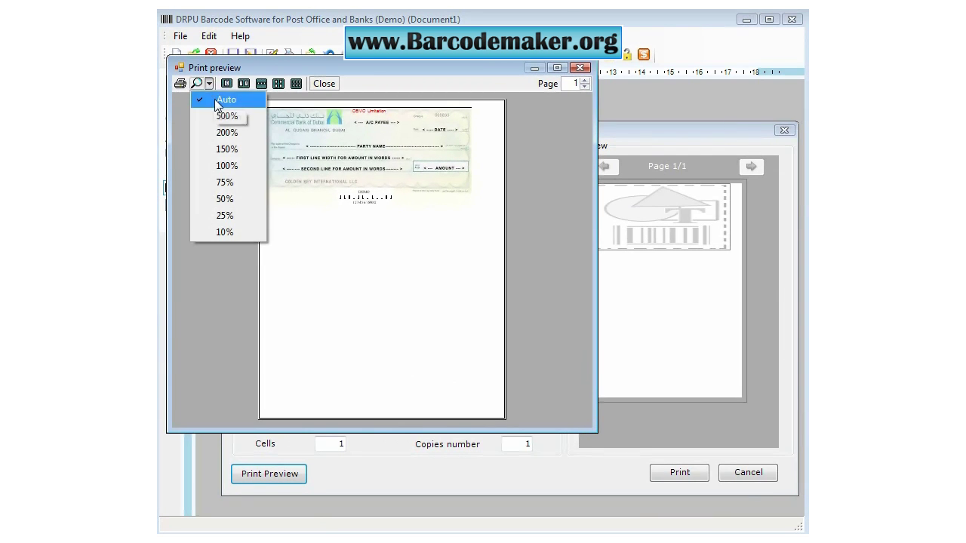
left_click(230, 165)
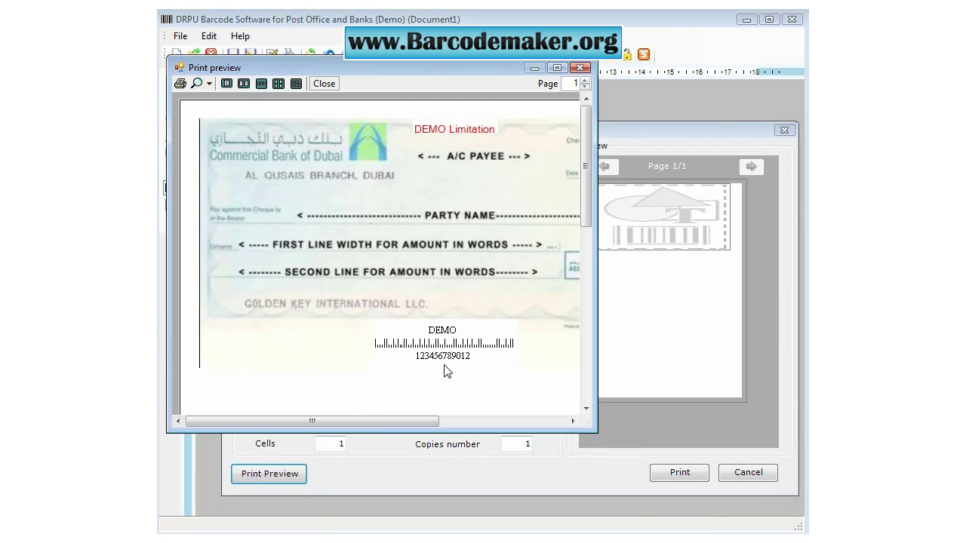
left_click(581, 67)
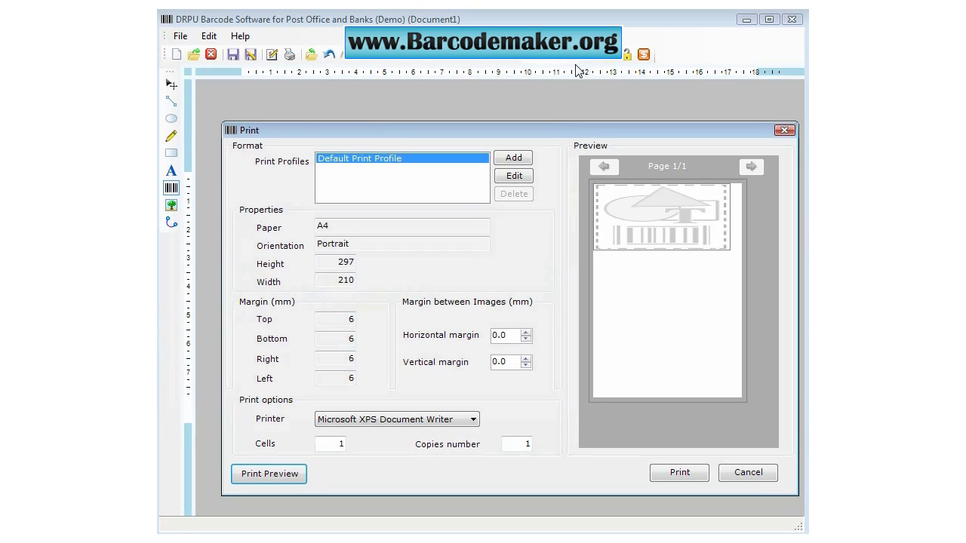
left_click(783, 131)
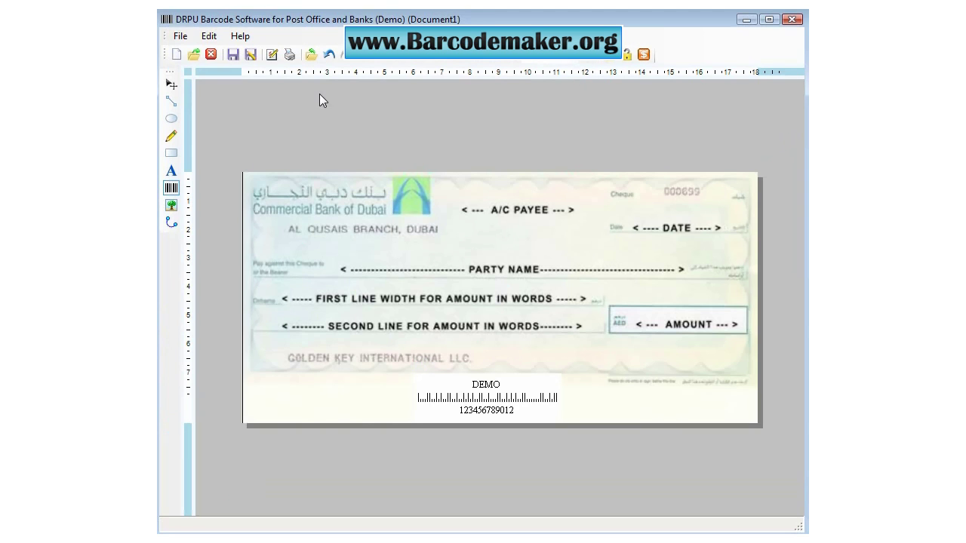
- Save the label as "cheque barcode" in DRPU Barcode (*.drb) format and close the designing view
left_click(180, 36)
left_click(216, 107)
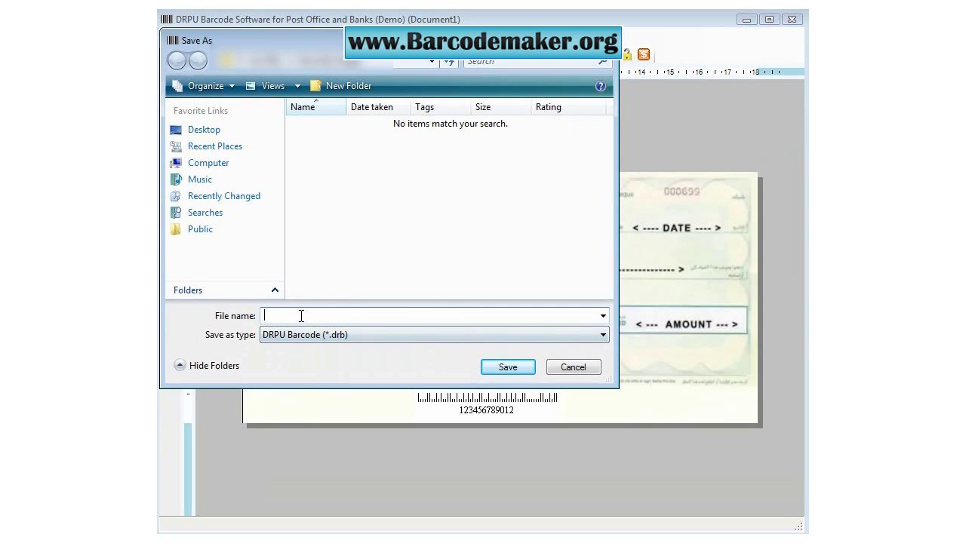
type("cheq")
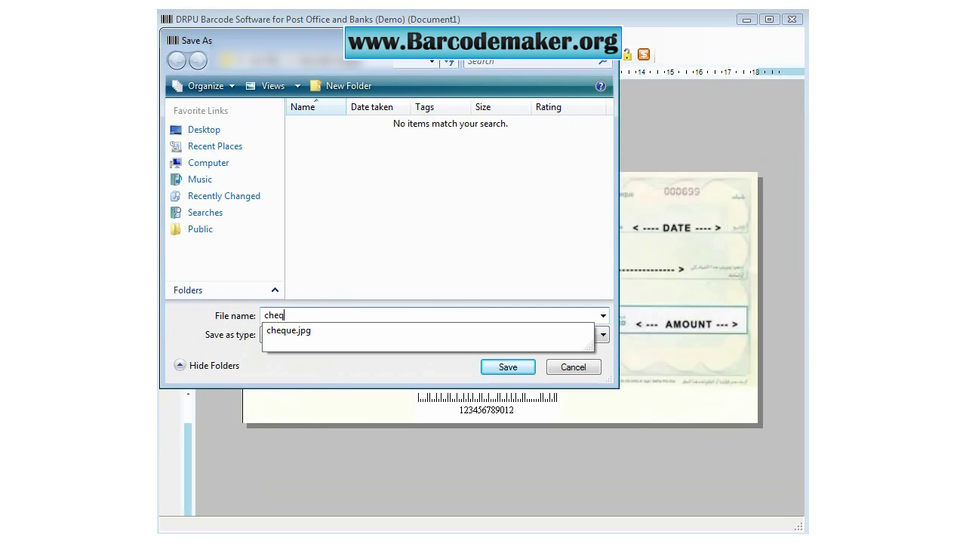
type("ue barcode")
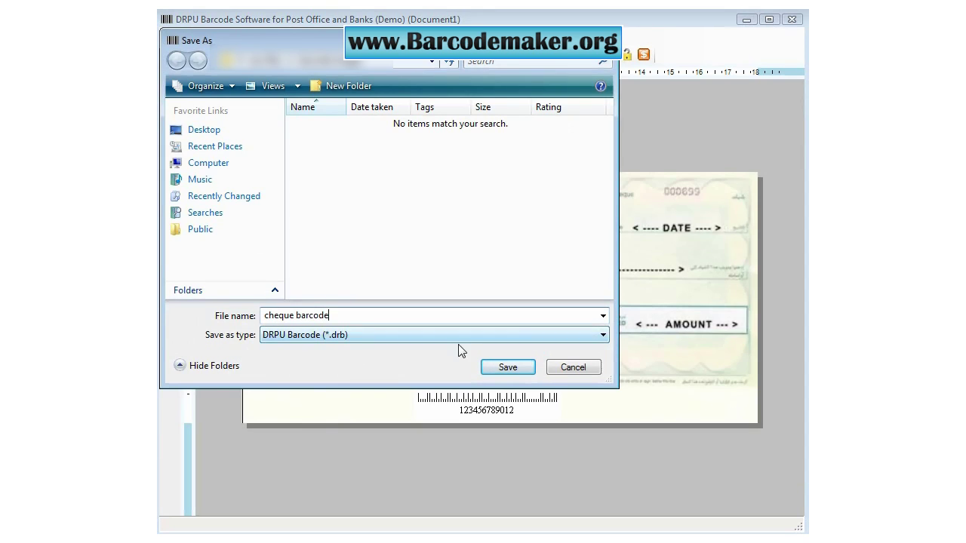
left_click(507, 367)
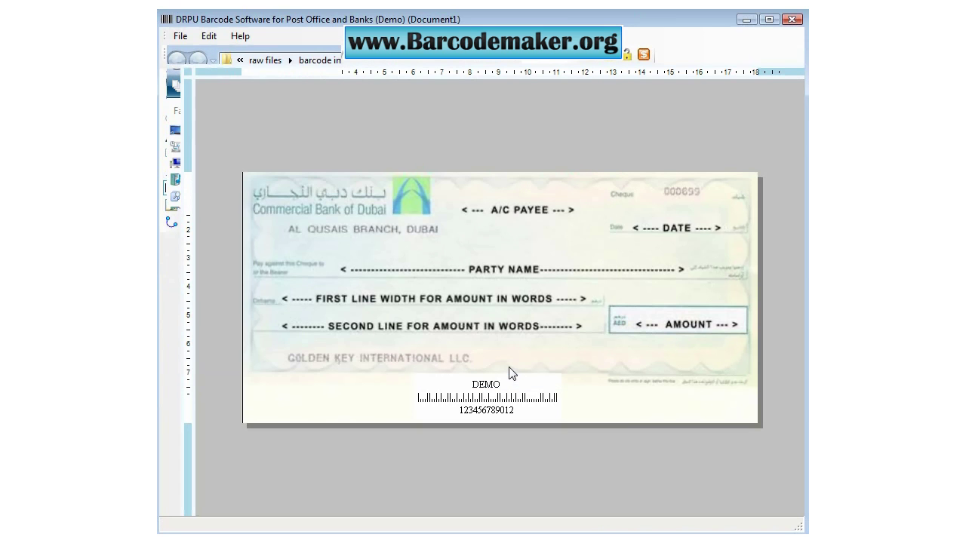
left_click(792, 19)
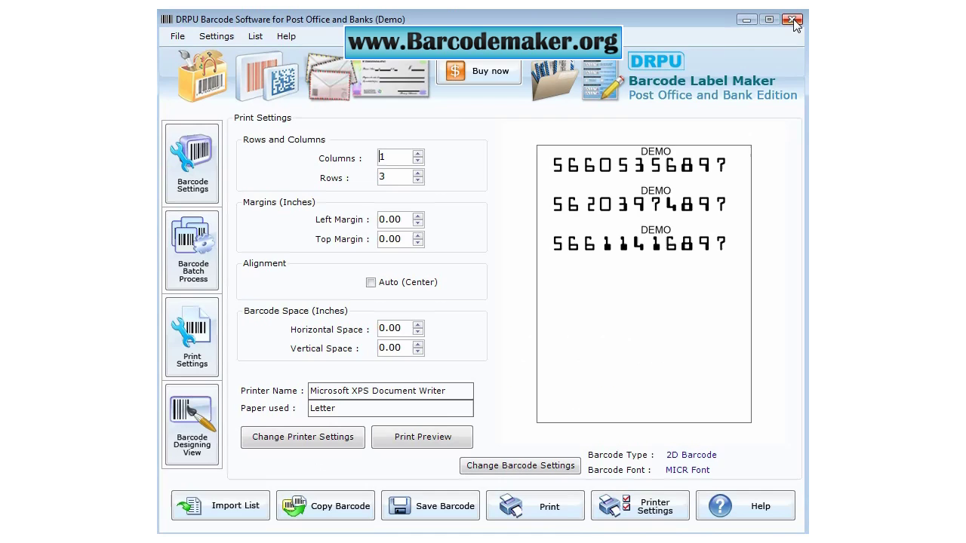